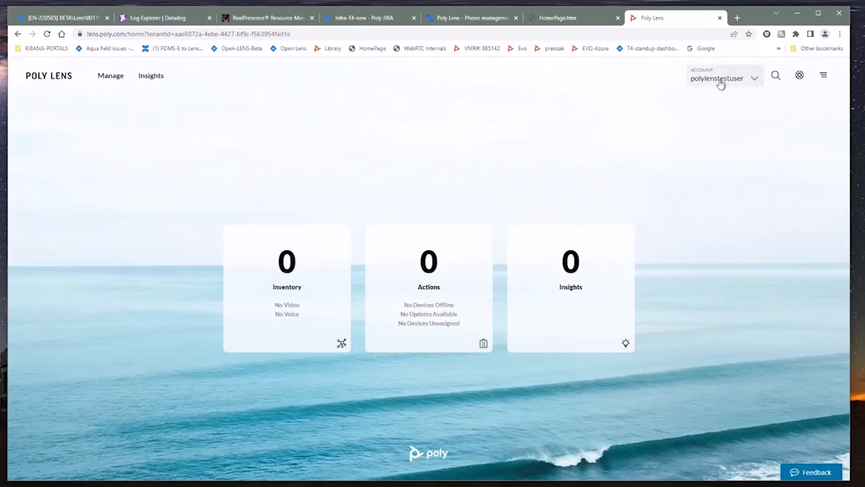
Step: Go from Manage Accounts to the test user's Poly Lens Relay page and start downloading the relay OVA
click(756, 80)
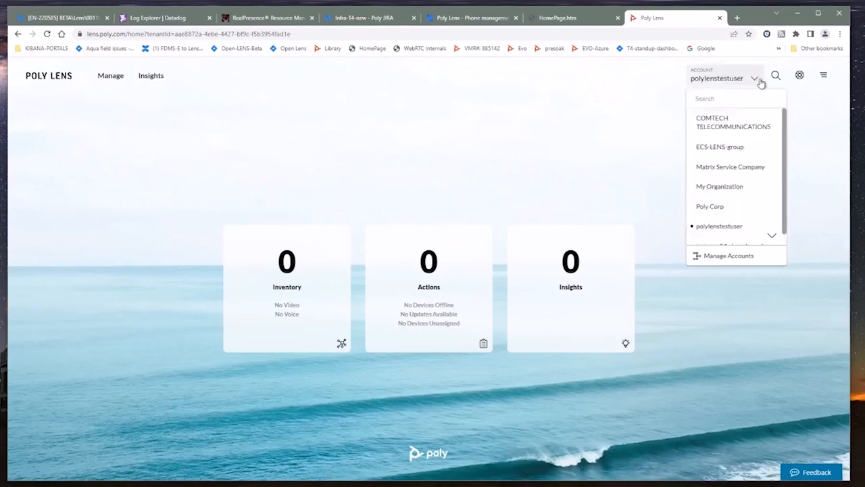
click(722, 257)
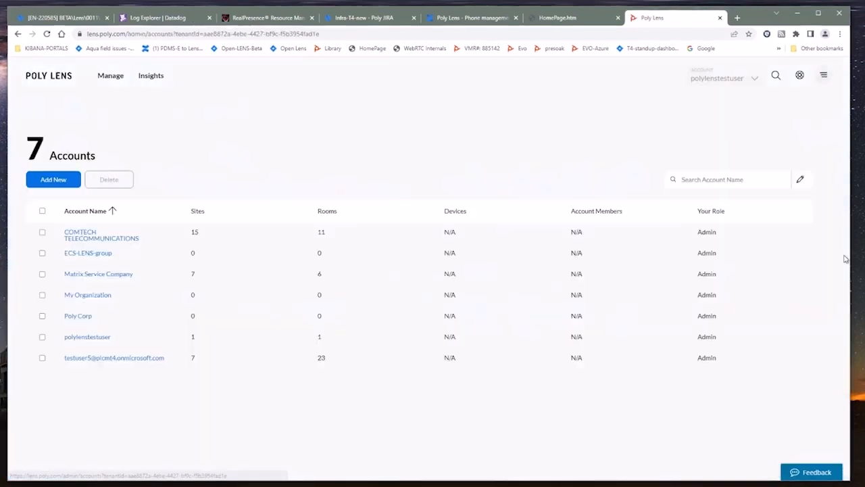
click(85, 338)
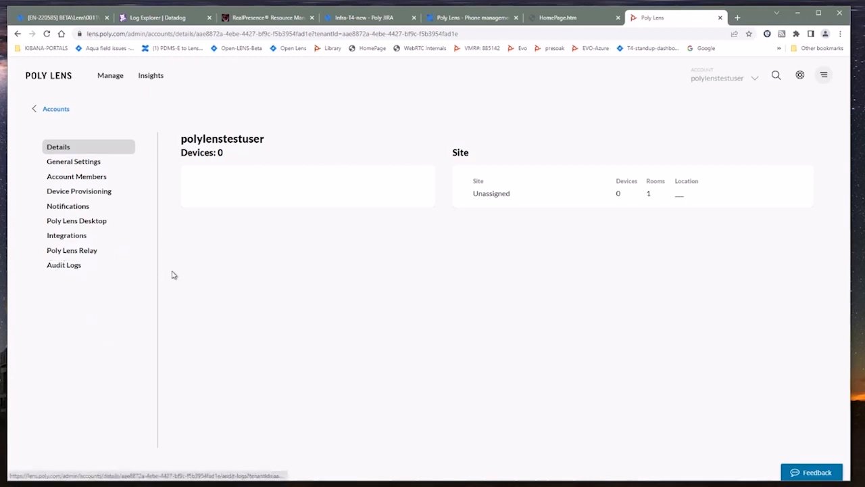
click(86, 256)
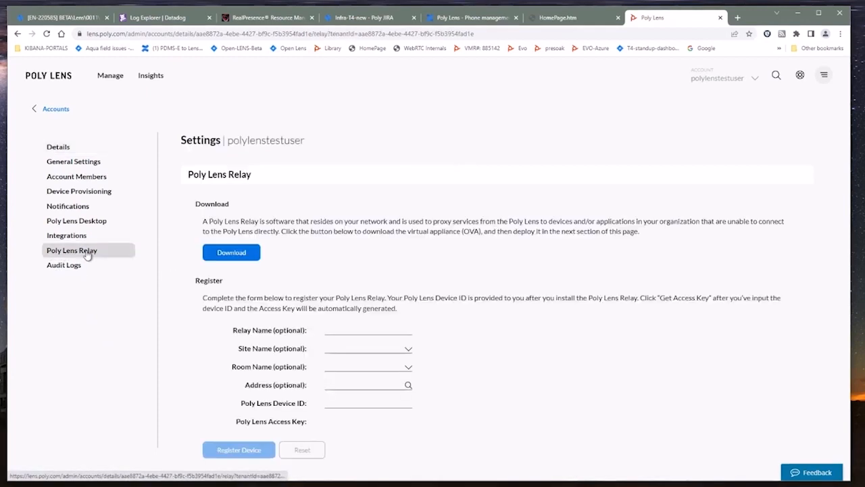
click(236, 254)
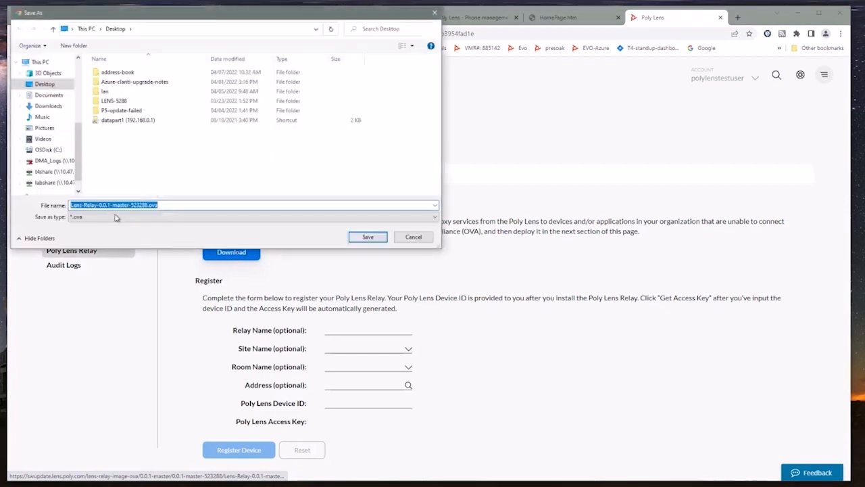
Step: Save Lens-Relay-0.0.1-master-523288.ova to the Desktop and show all browser downloads
click(370, 238)
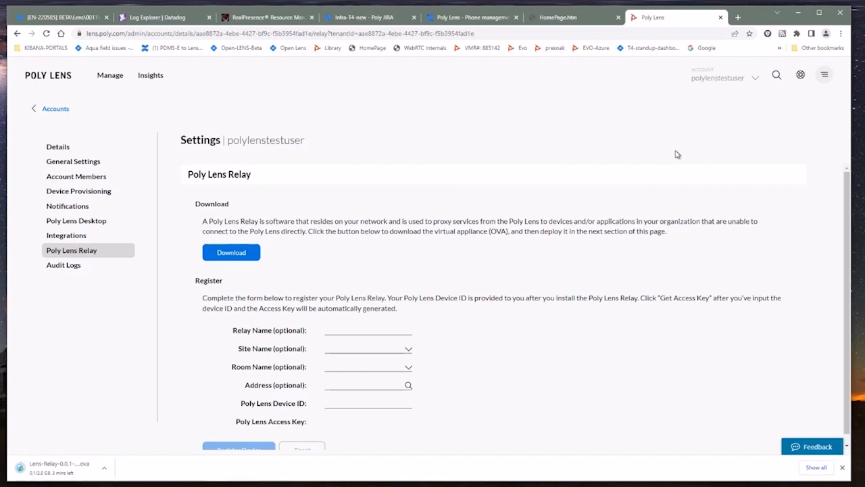
click(816, 467)
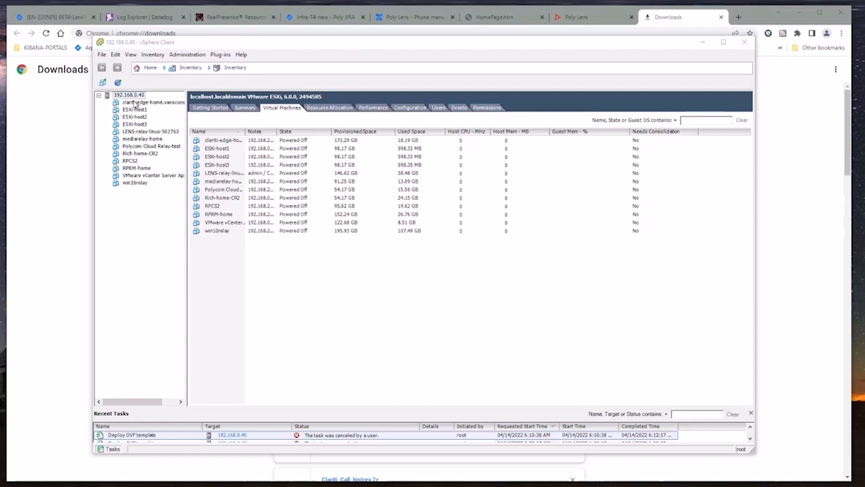
Step: Start a Deploy OVF Template wizard from the downloaded Lens-Relay .ova and accept its warnings
click(101, 54)
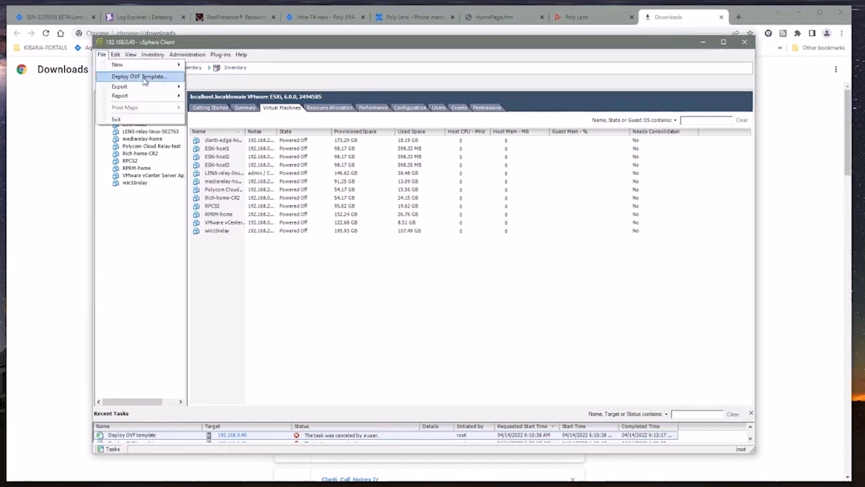
click(143, 79)
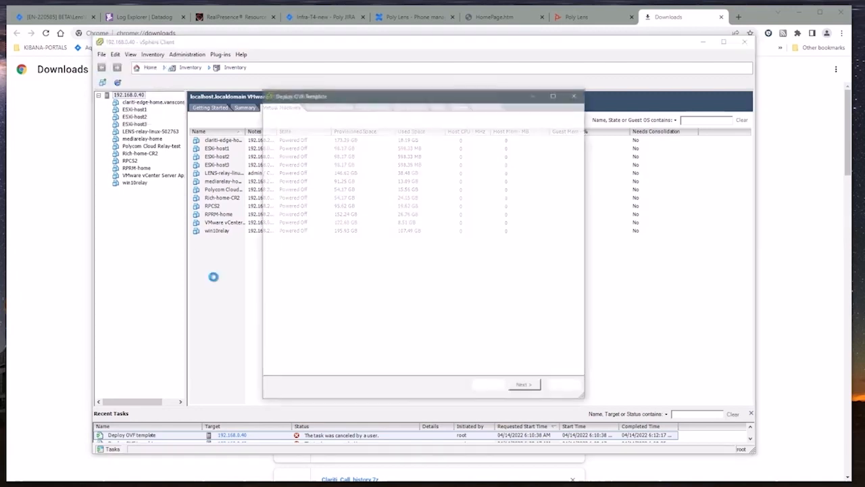
click(526, 194)
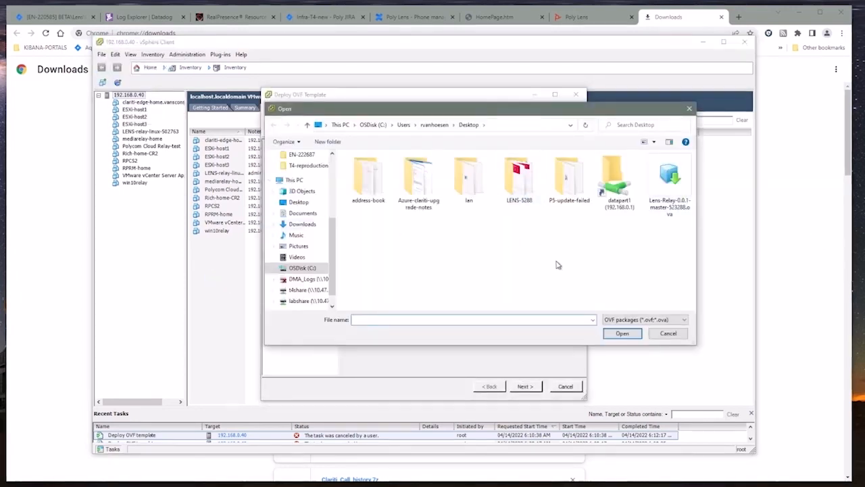
click(669, 179)
click(622, 332)
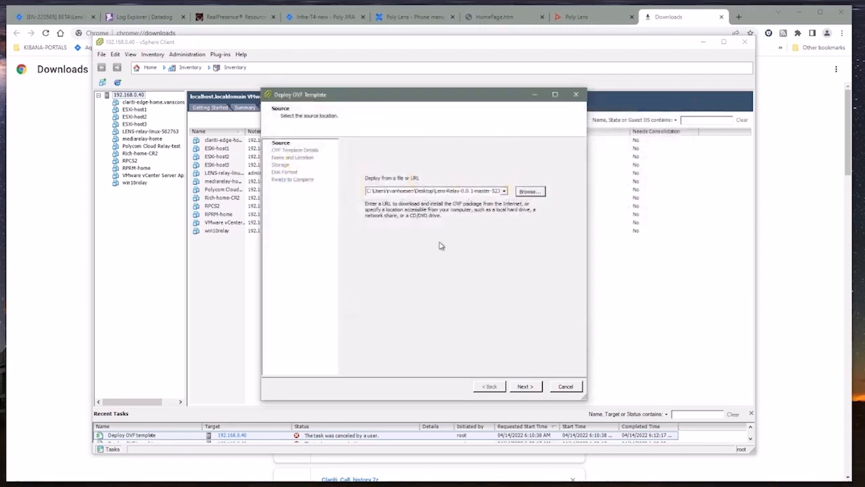
click(533, 388)
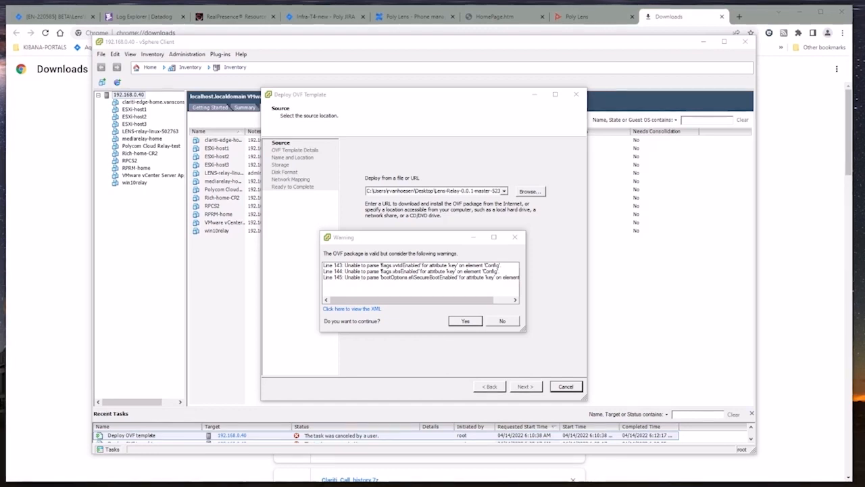
click(471, 322)
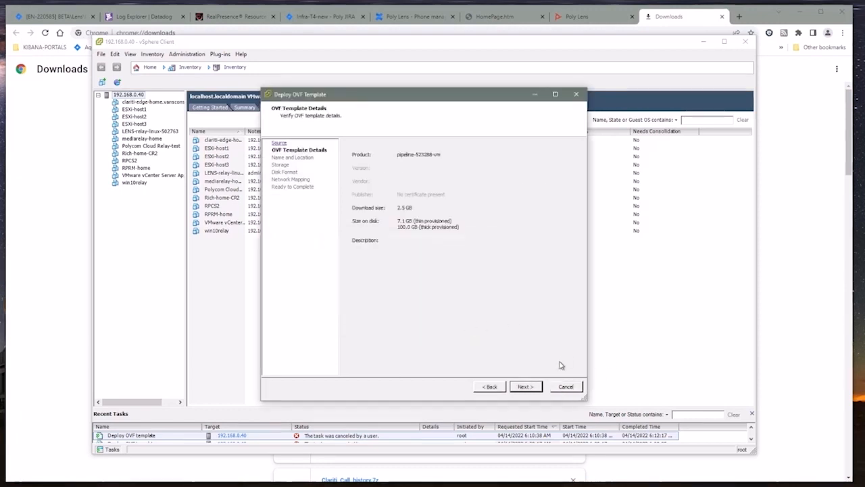
Step: Name the new virtual machine poly-lens-relay and store it on datastore2
click(526, 387)
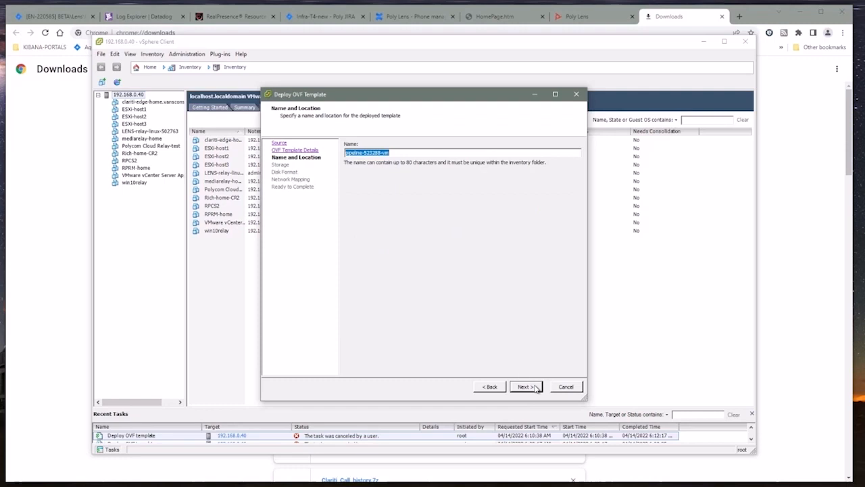
drag(401, 153, 329, 152)
text(poly)
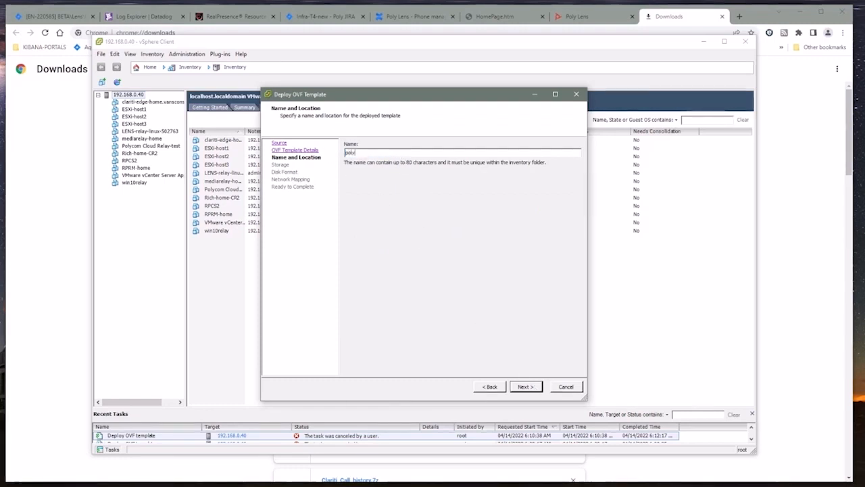
text(-lens-relay)
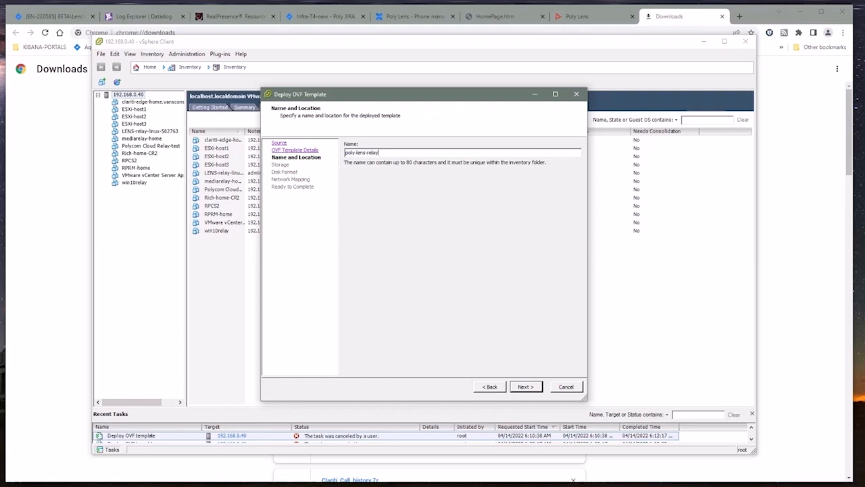
click(527, 388)
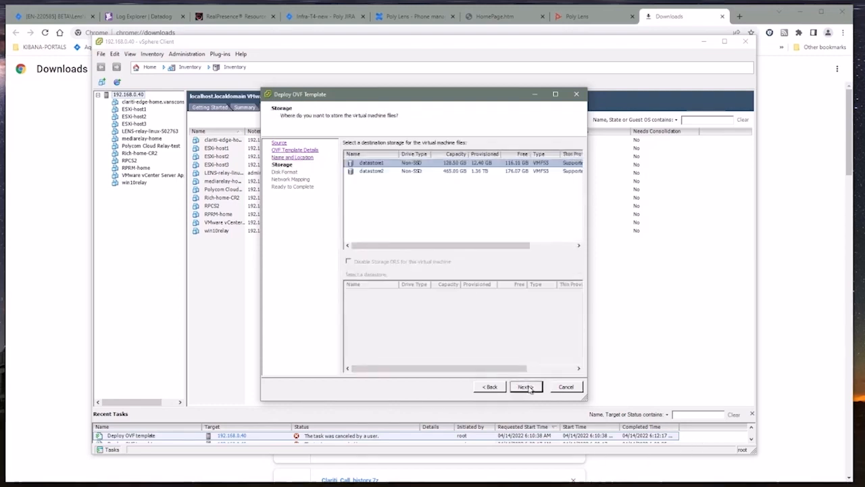
click(375, 171)
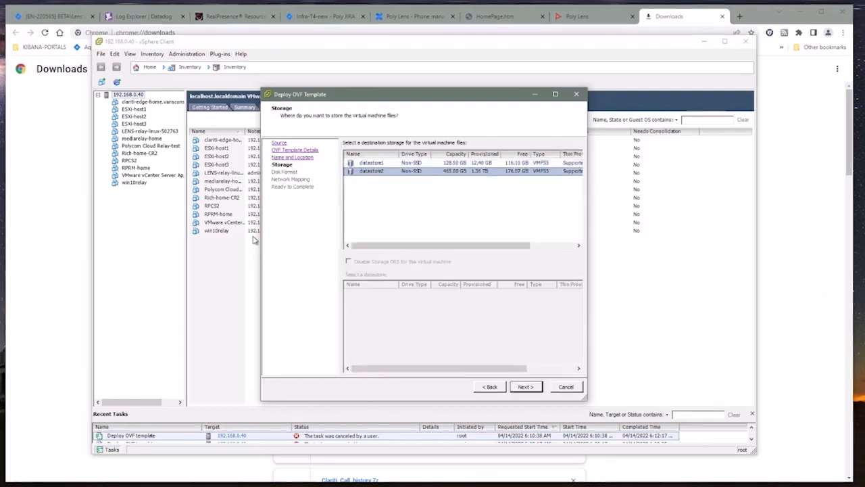
click(527, 387)
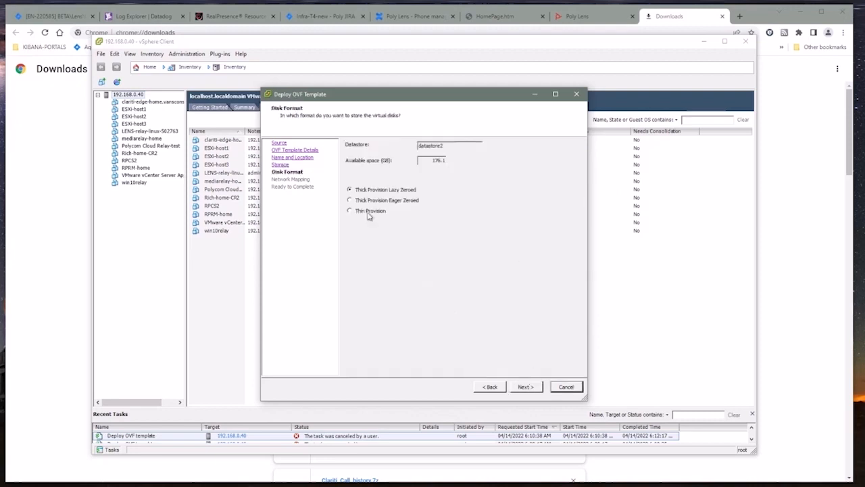
Step: Use Thin Provision disks, map to VM Network, and finish the deployment
click(350, 211)
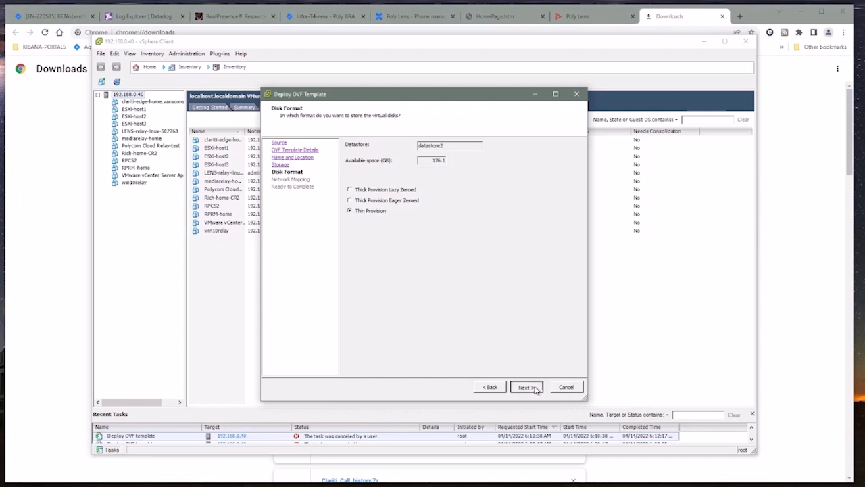
click(534, 388)
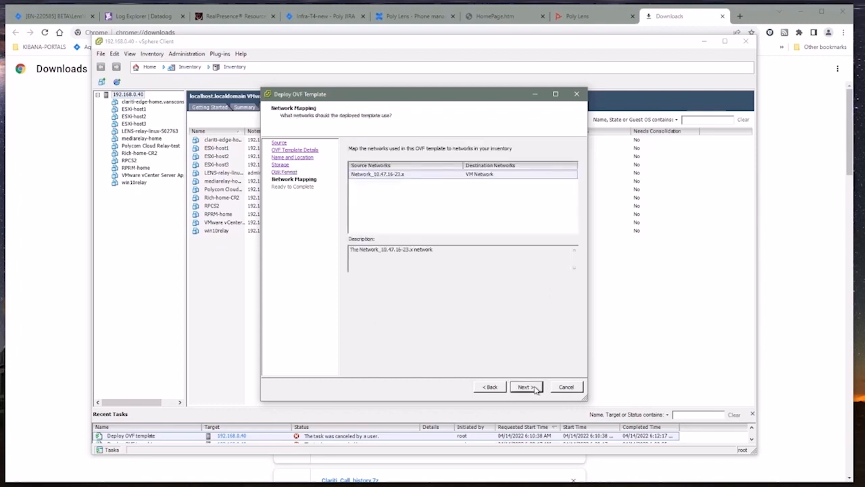
click(502, 177)
click(565, 179)
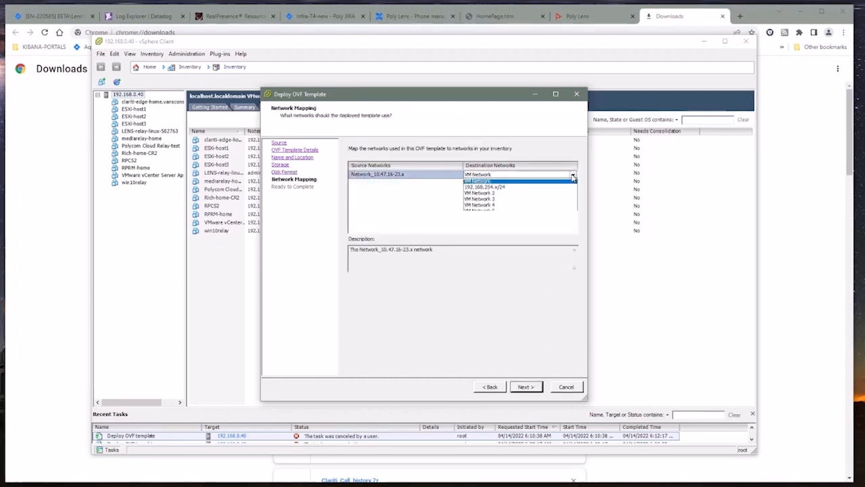
click(500, 184)
click(535, 387)
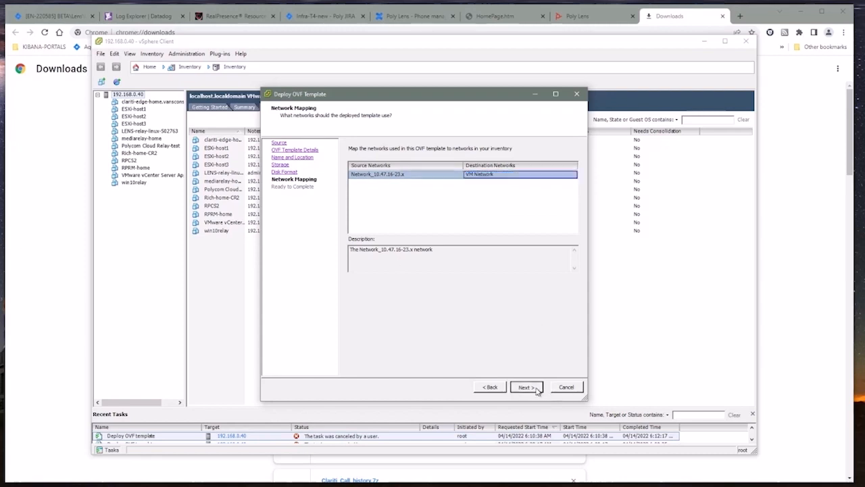
click(526, 387)
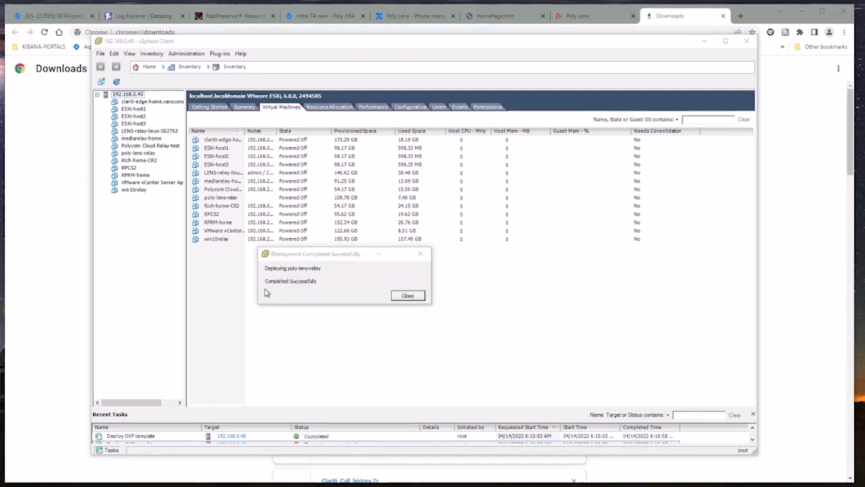
Step: Close the deployment success message and select poly-lens-relay in the Virtual Machines list
click(415, 298)
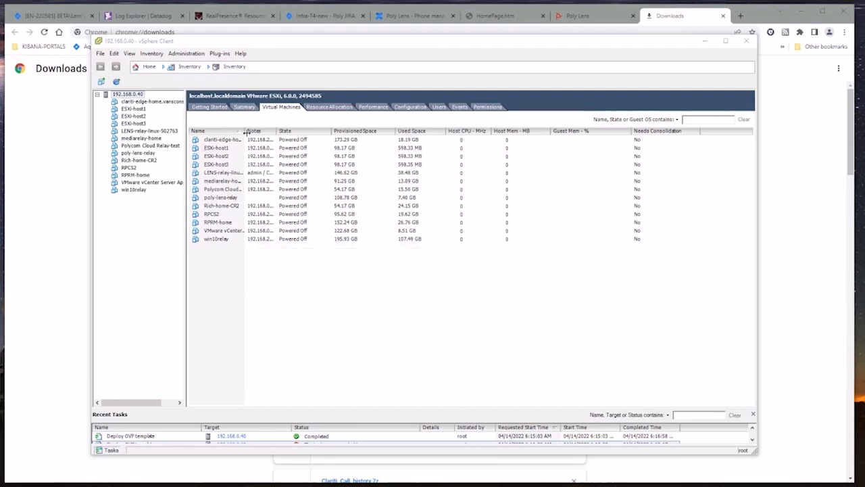
click(215, 198)
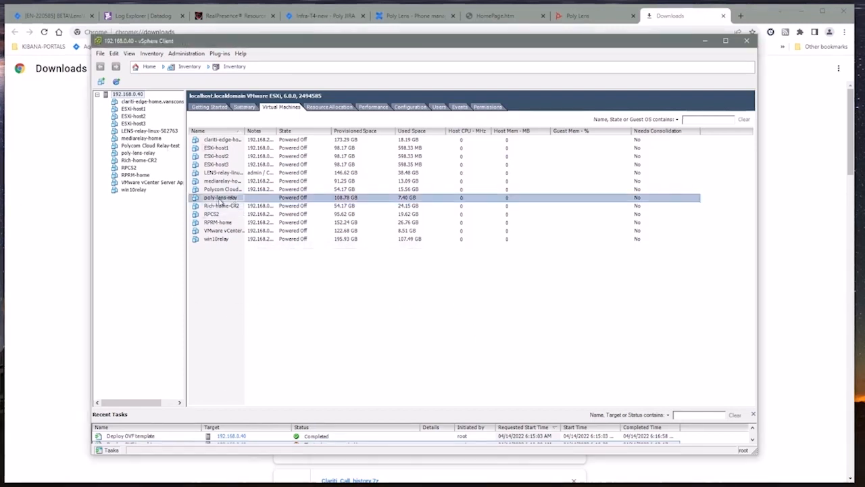
Step: Power on poly-lens-relay and open its console
right_click(206, 199)
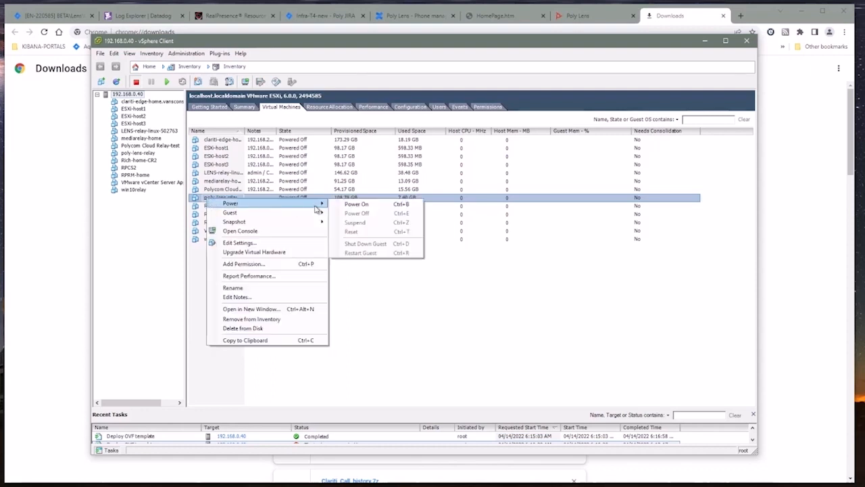
click(355, 204)
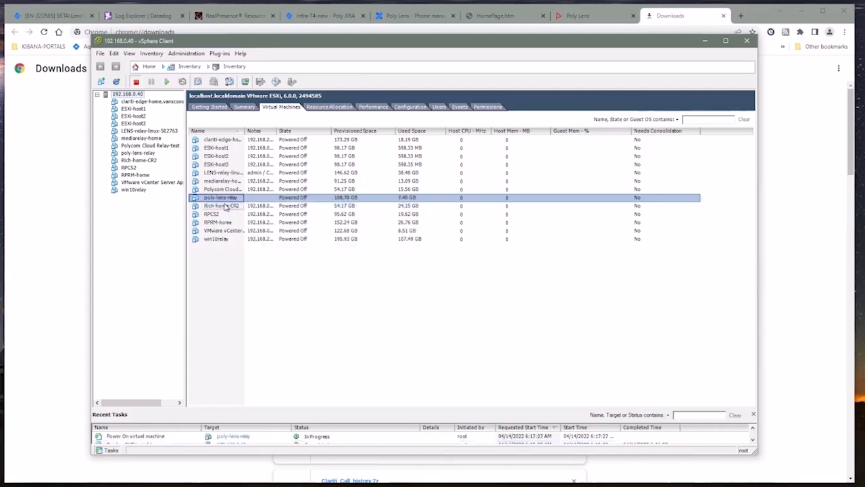
right_click(221, 199)
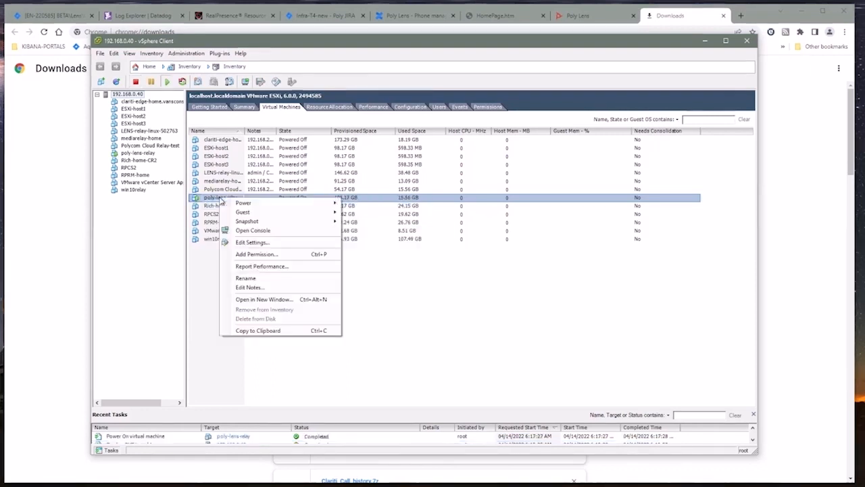
click(253, 230)
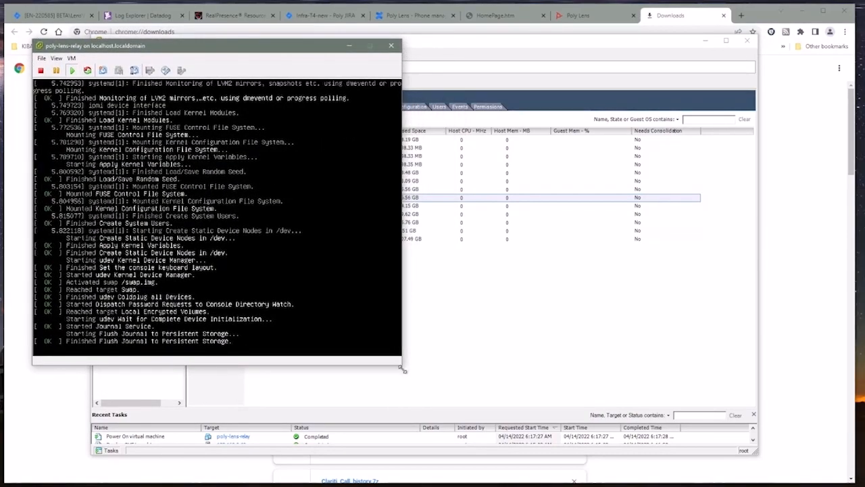
Step: Enlarge the console window and bring up a fresh lens-relay login prompt
drag(401, 365, 485, 443)
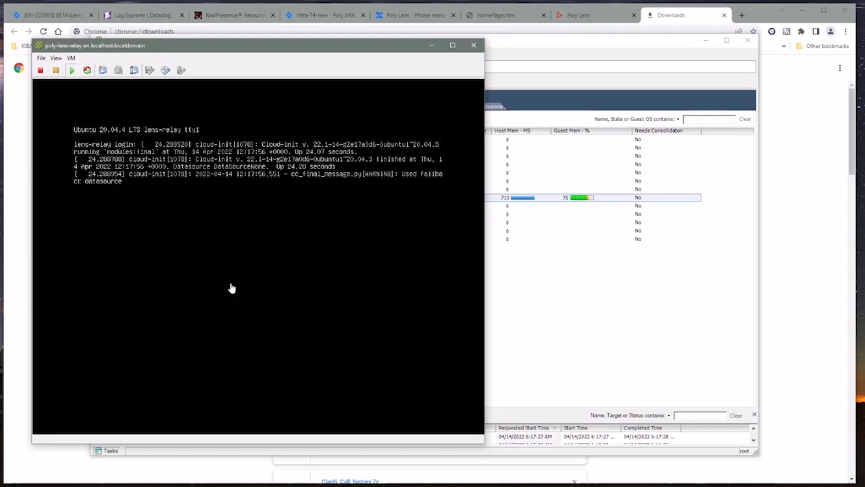
click(160, 250)
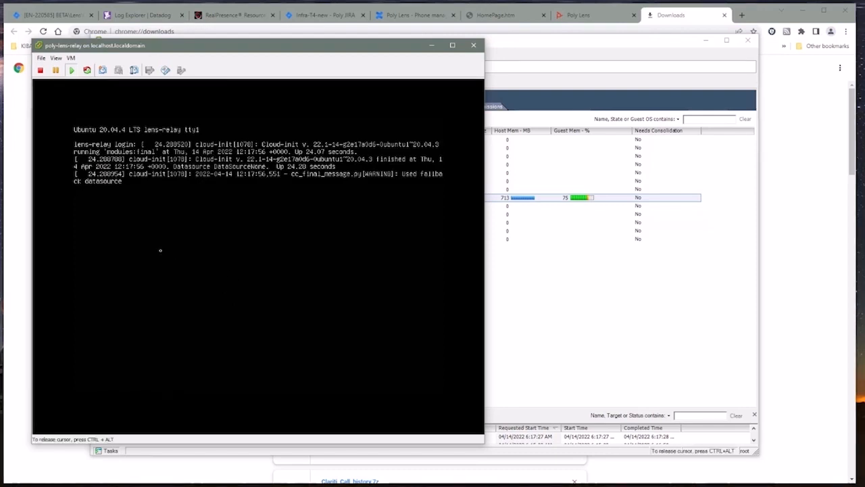
key(Return)
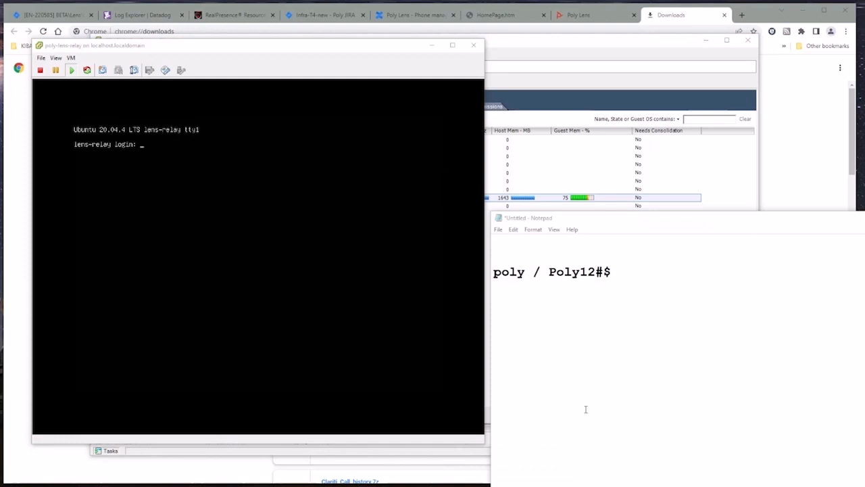
Step: Log in at the relay console with the username and password from the saved note
drag(622, 272, 493, 272)
click(549, 292)
click(195, 228)
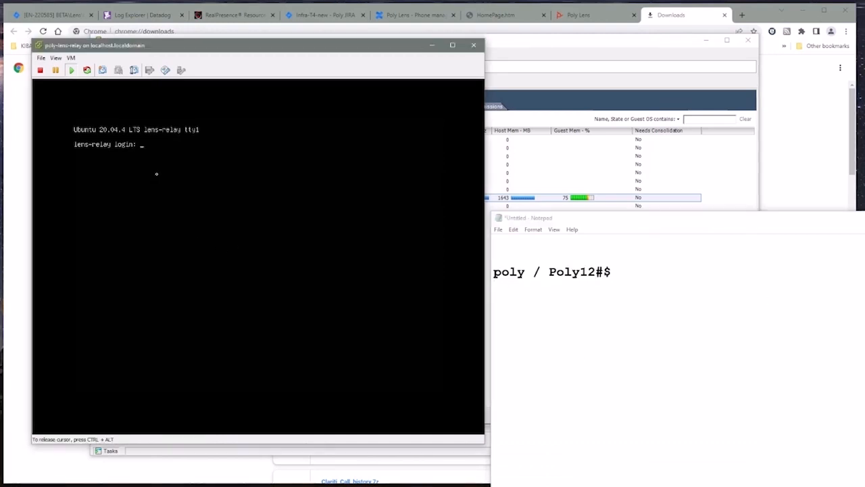
text(poly)
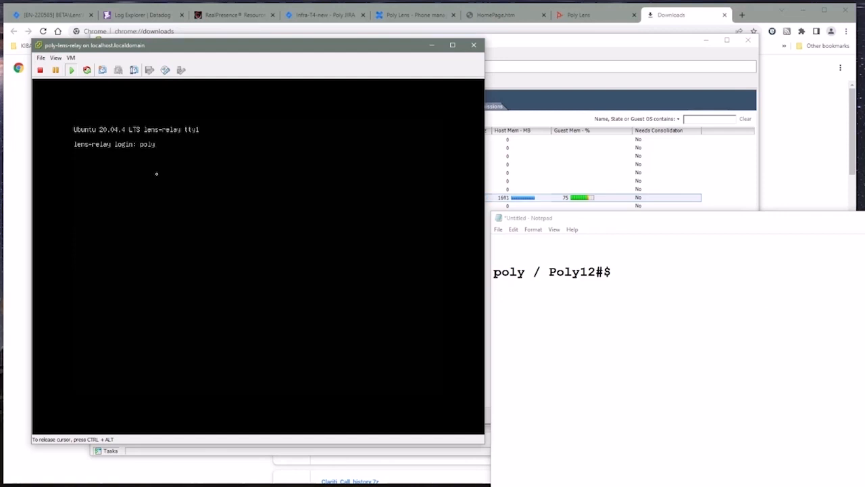
key(Return)
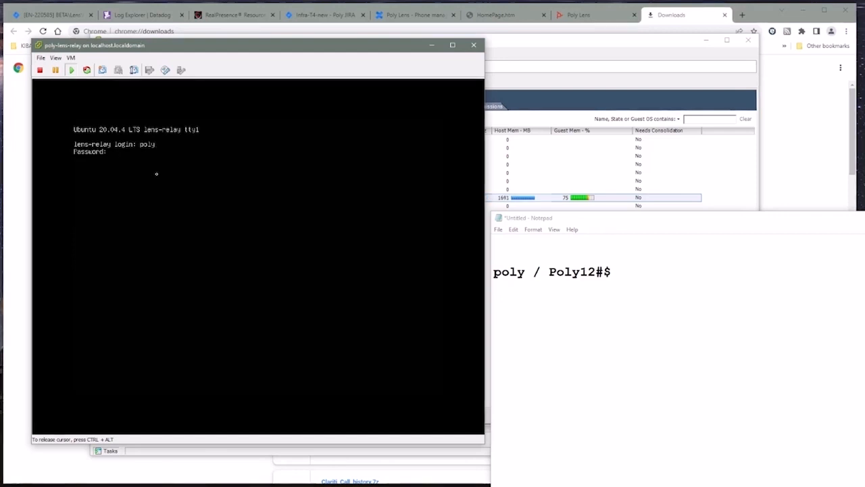
key(Return)
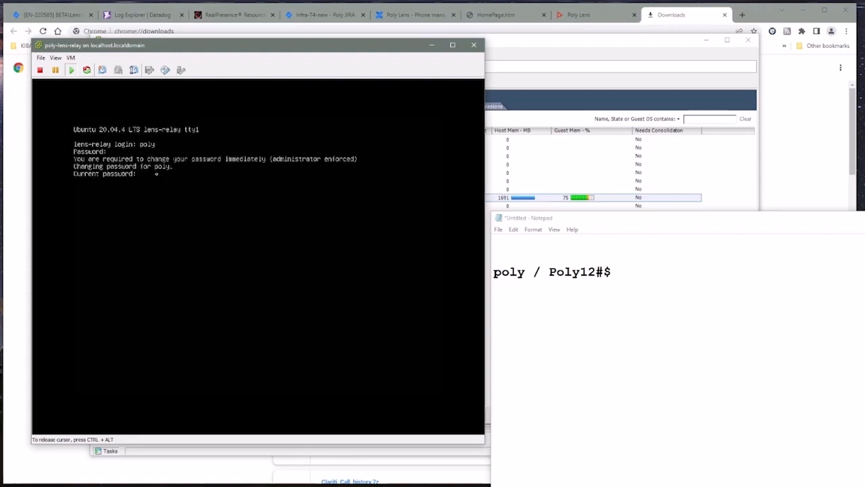
Step: Complete the forced password change: current password, then the new password twice
key(ctrl+alt)
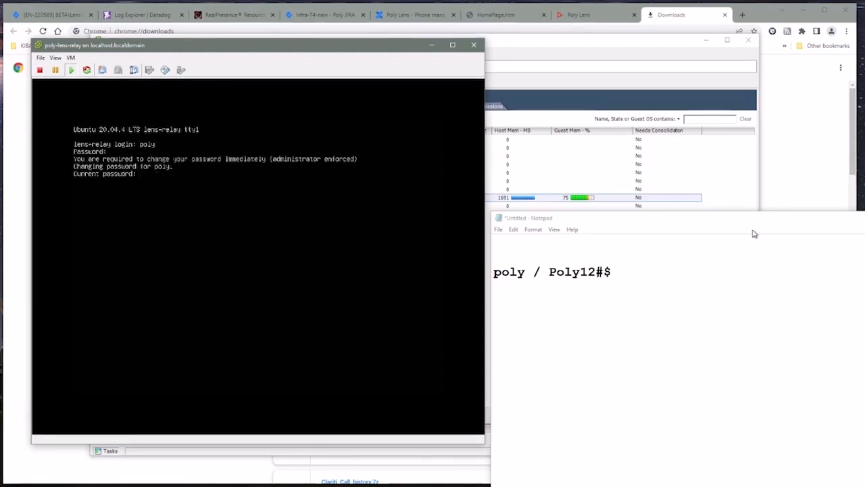
click(96, 174)
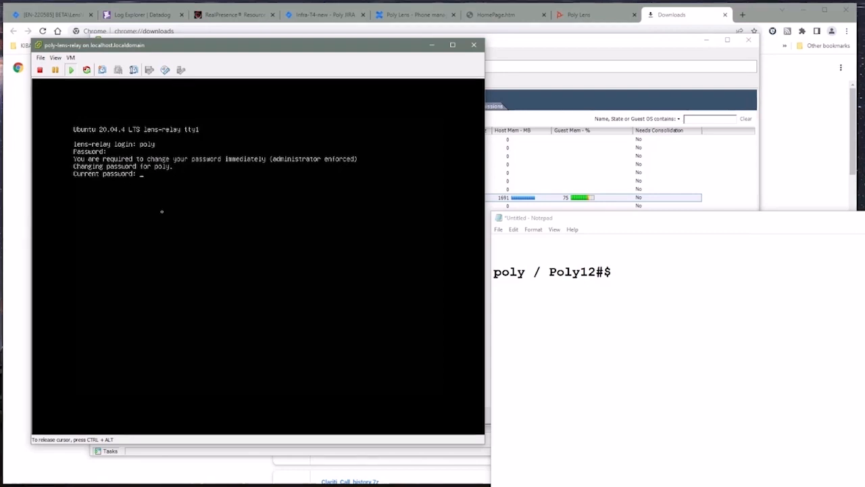
key(Return)
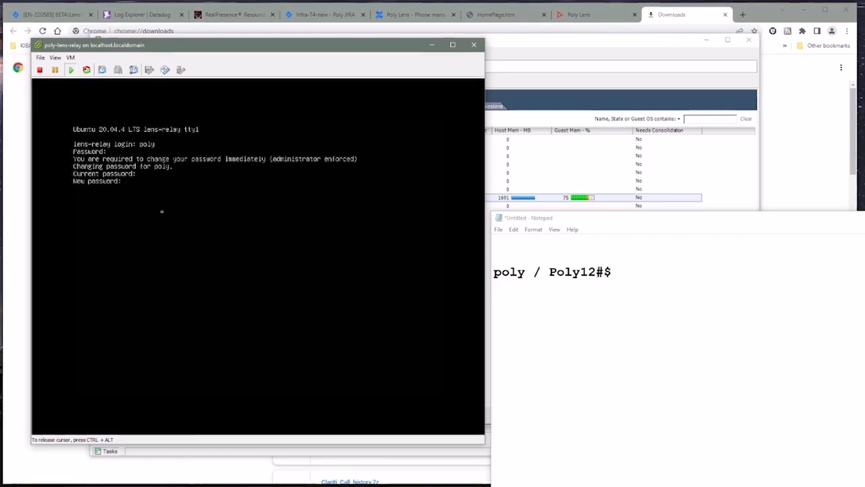
key(Return)
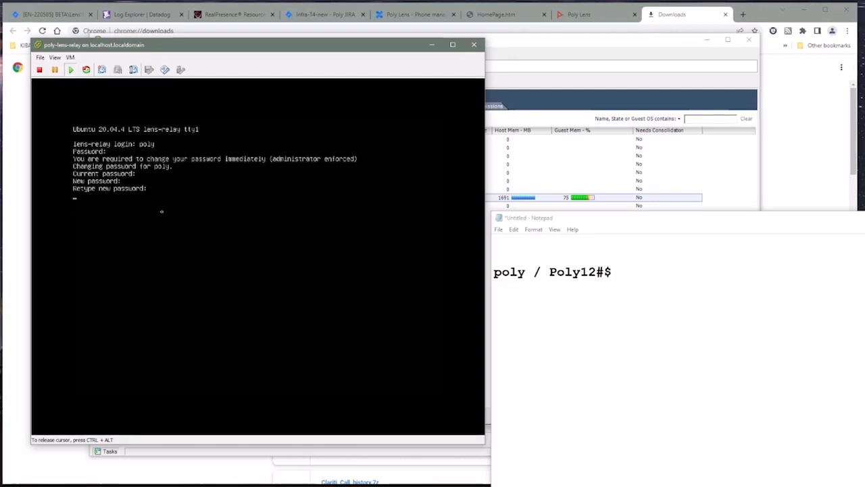
key(Return)
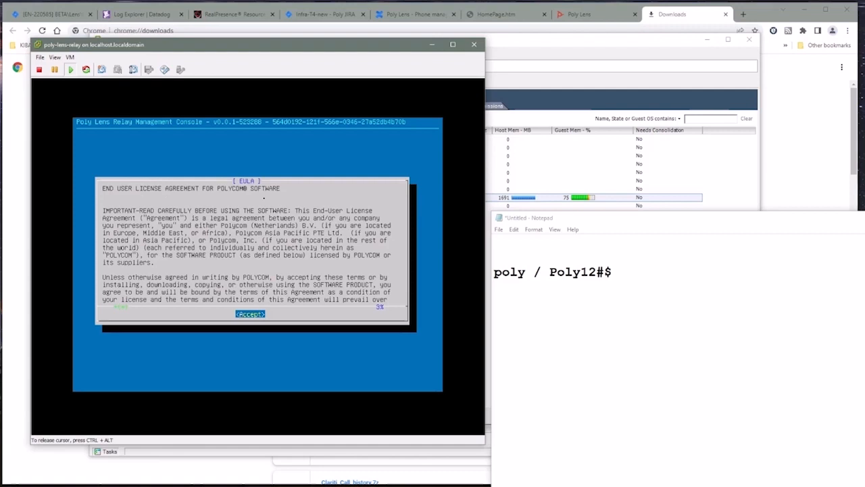
Step: Accept the relay license agreement and go to System Console > Configure Network
key(Return)
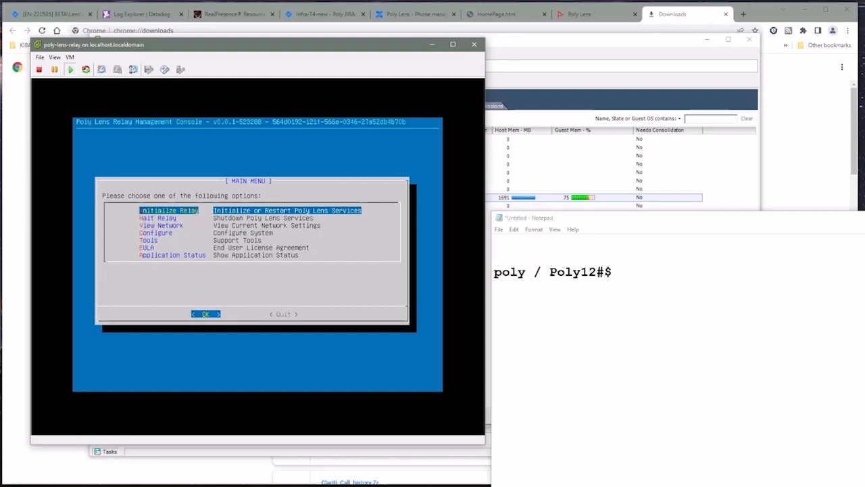
click(329, 288)
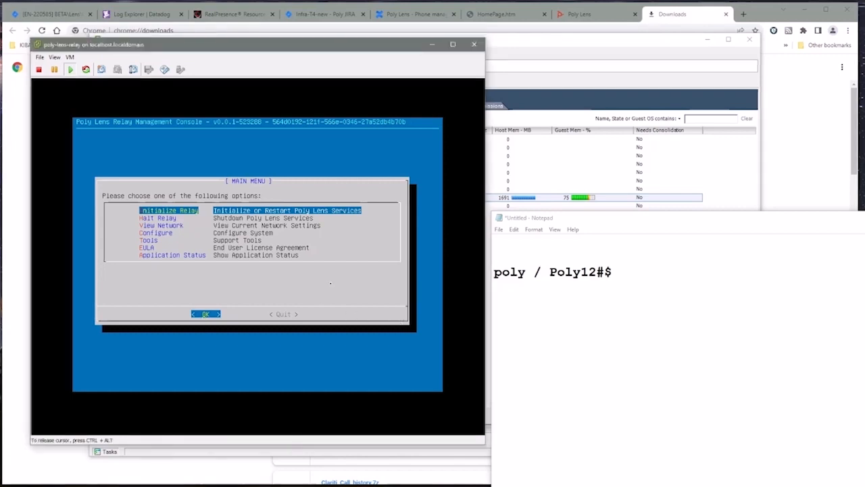
key(Down)
key(Down)
key(Down)
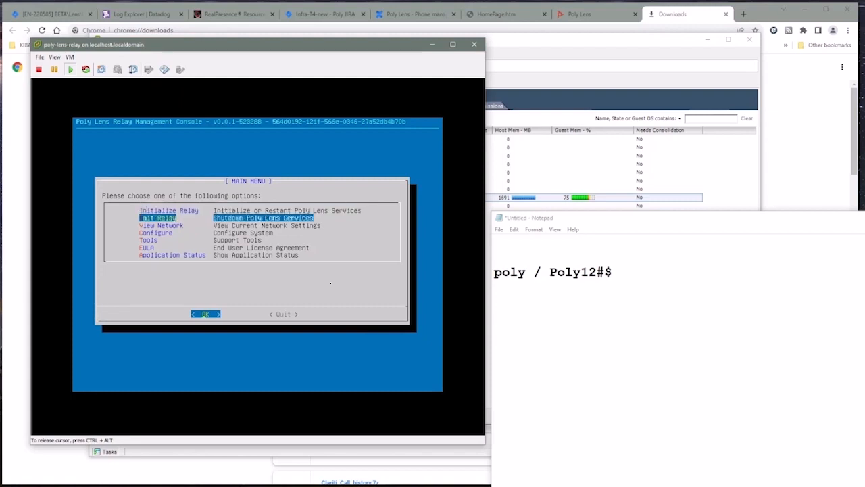
key(Return)
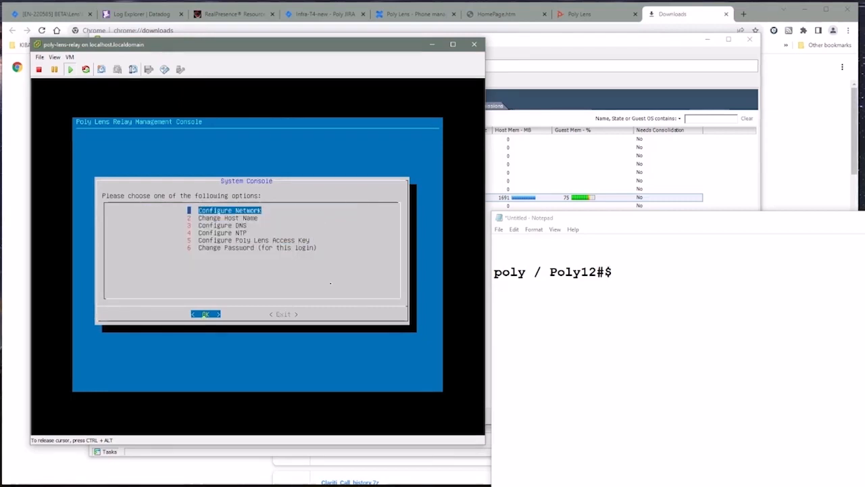
key(Return)
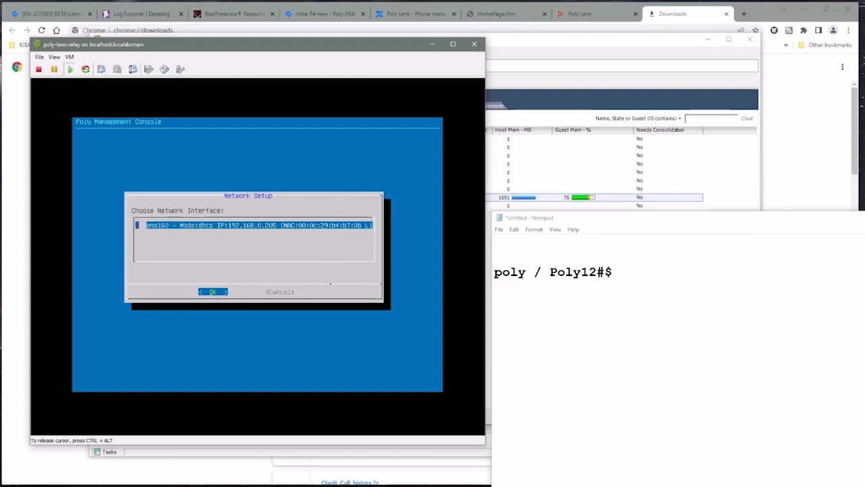
Step: Give ens160 static IP 192.168.0.118, mask 255.255.255.0, gateway 192.168.0.1, and dismiss the summary
key(Return)
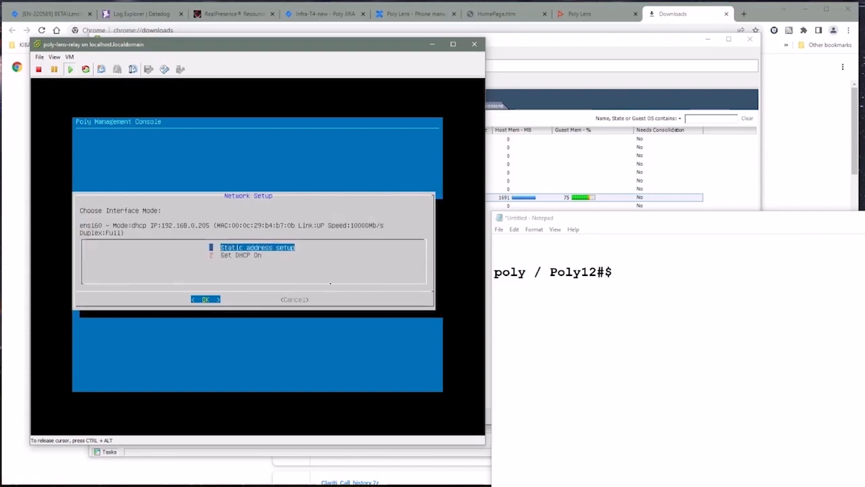
key(Return)
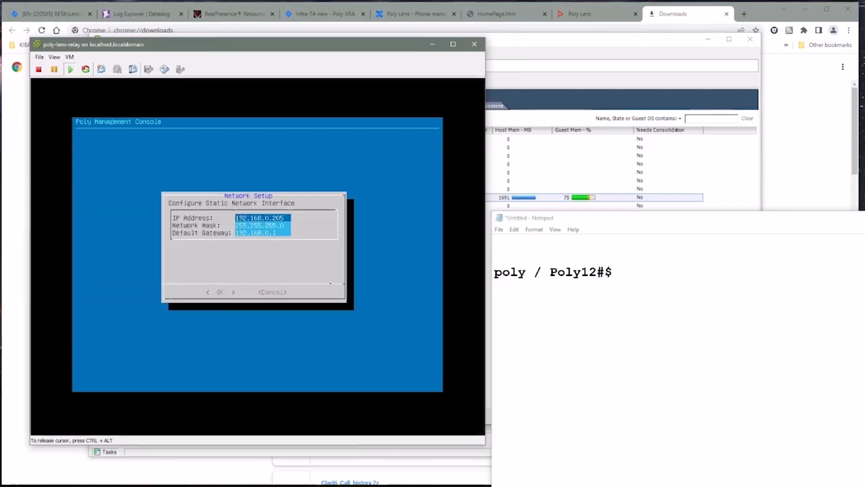
key(BackSpace)
key(BackSpace)
key(BackSpace)
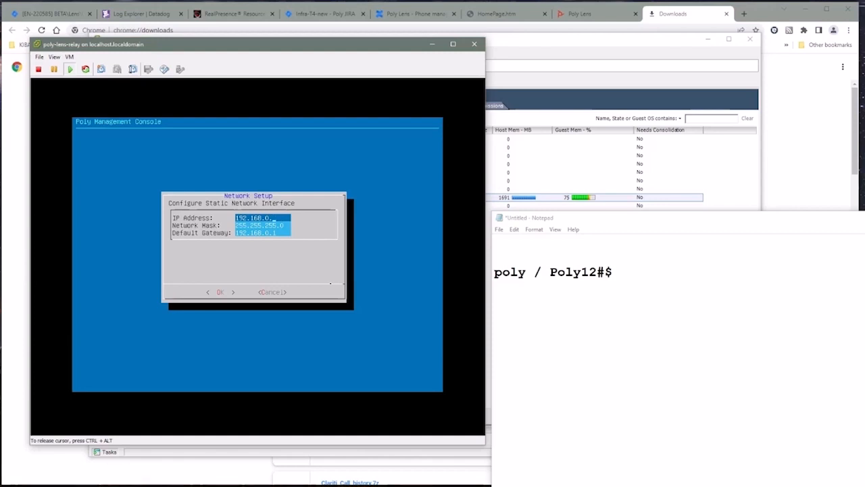
text(118)
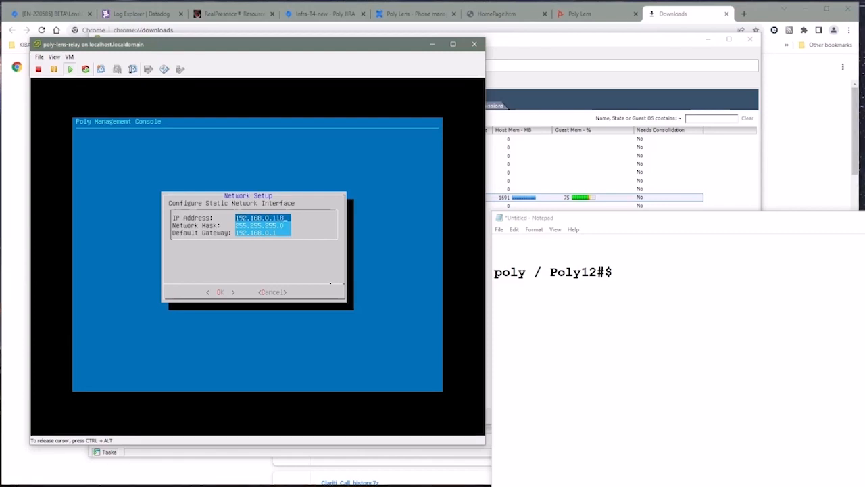
key(Tab)
key(Tab)
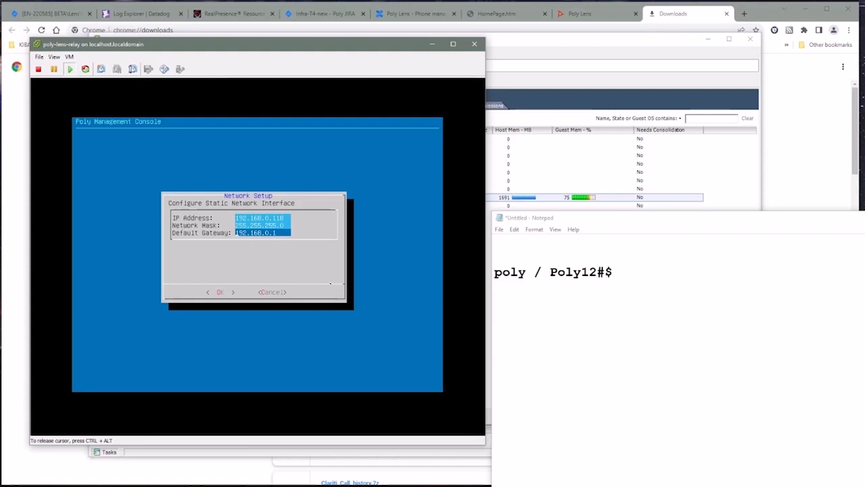
key(Tab)
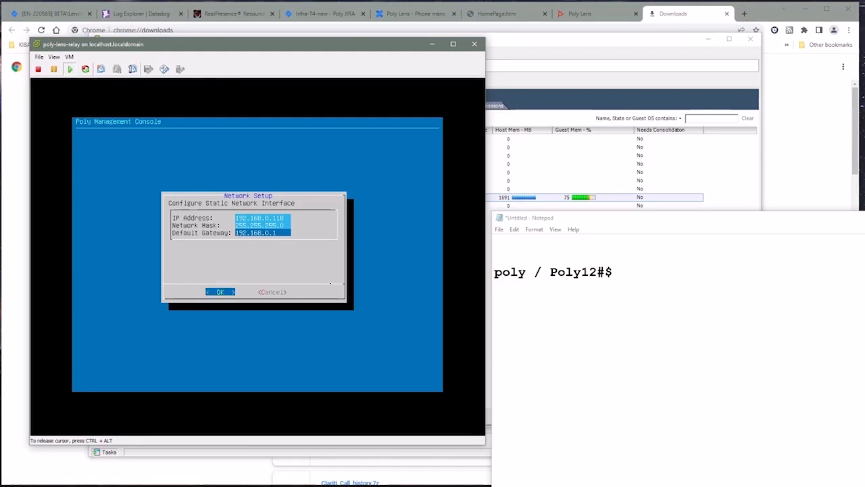
key(Return)
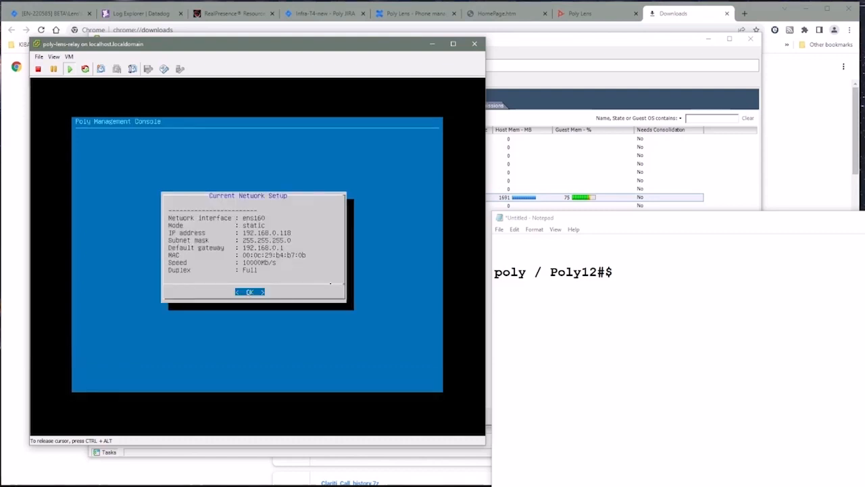
key(Return)
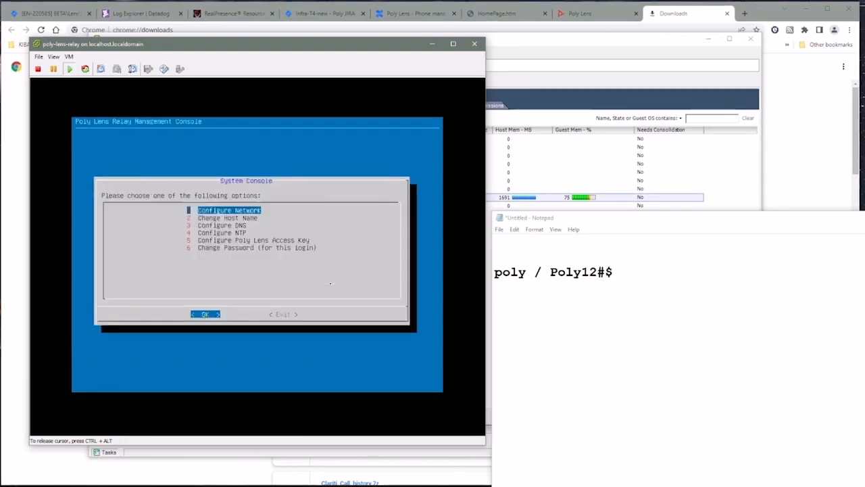
Step: Change the relay's host name to lens-relay-test.tier4.lab
key(Down)
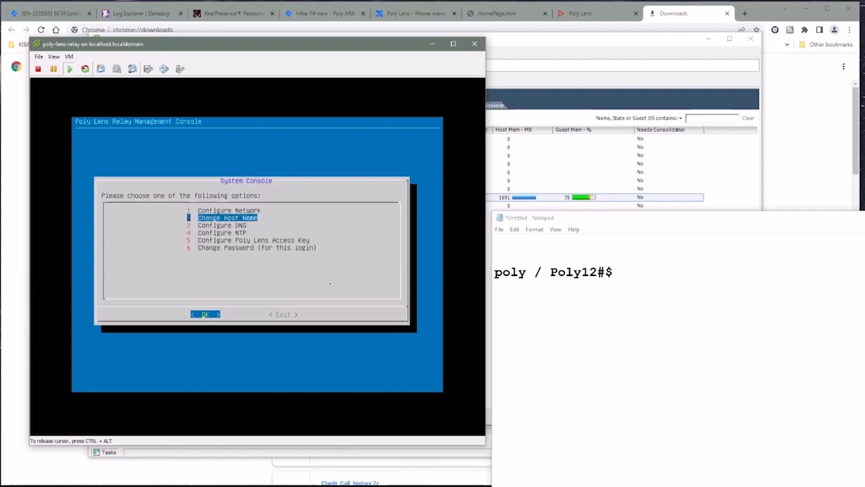
key(Return)
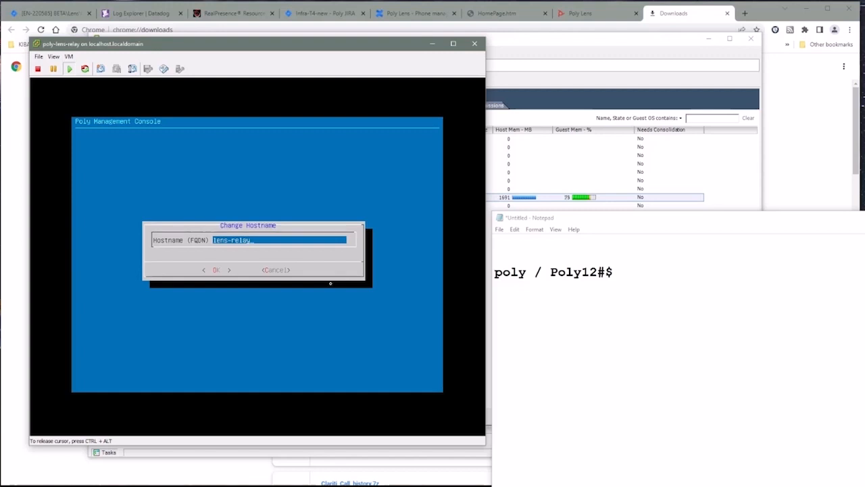
text(-te)
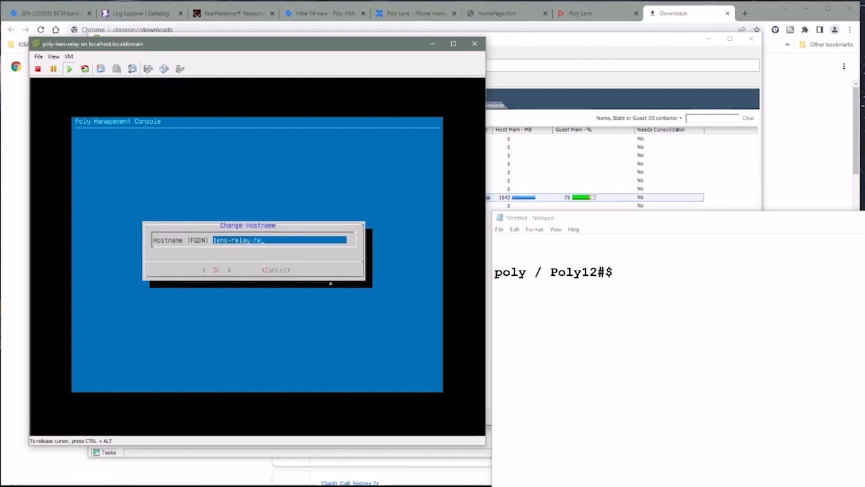
text(st.tier4.lab)
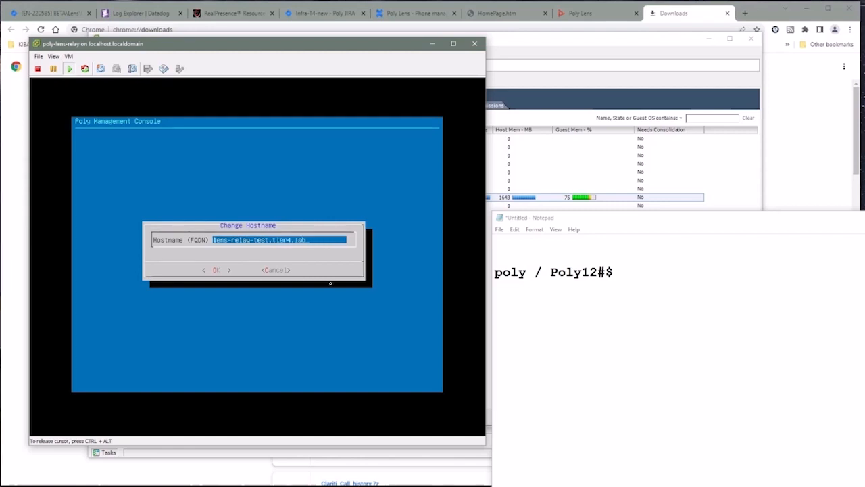
key(Tab)
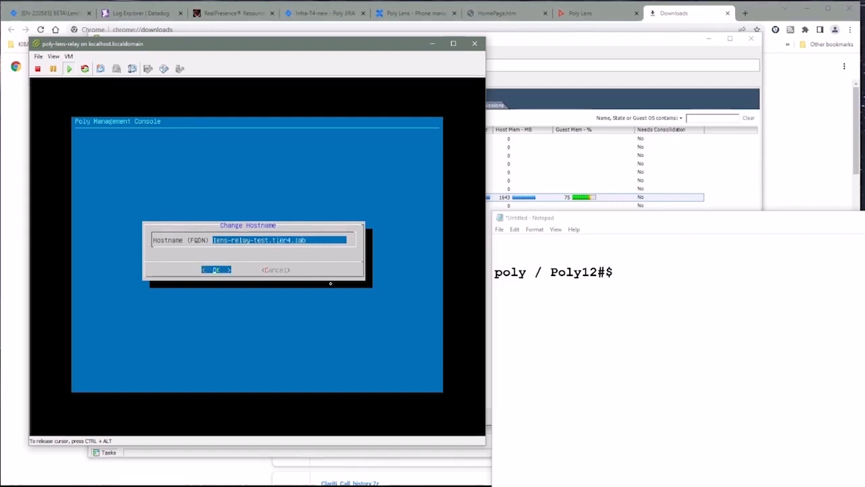
key(Return)
Step: Configure DNS with search domain tier4.lab and name server 8.8.8.8, then save
key(Down)
key(Down)
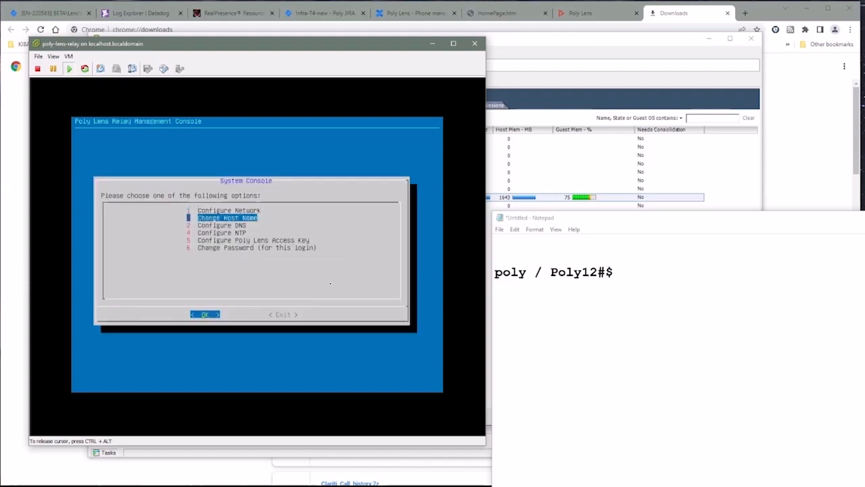
key(Return)
key(Down)
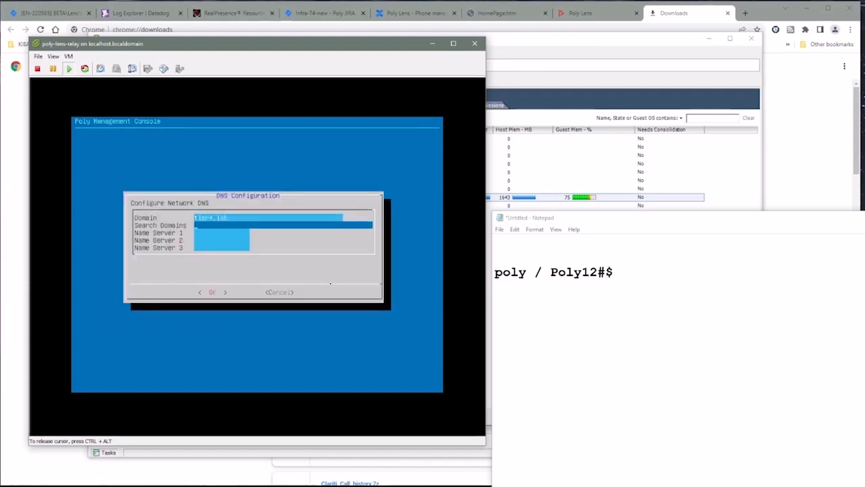
text(tier4)
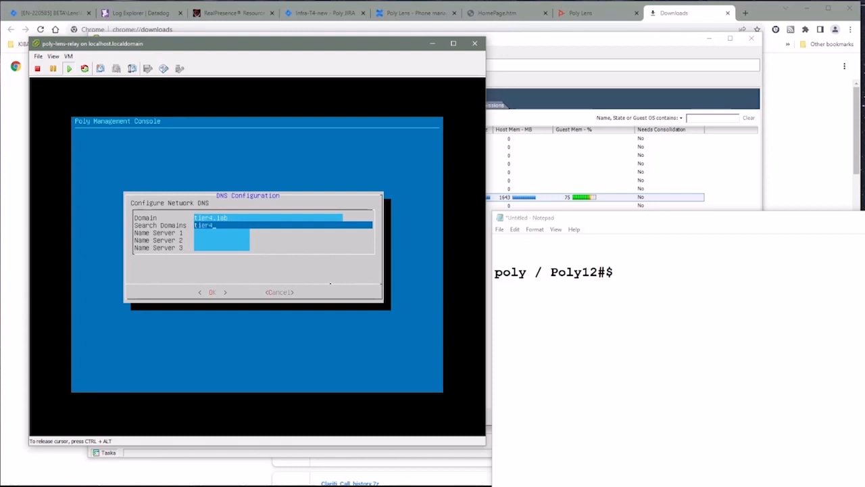
text(.lab)
key(Down)
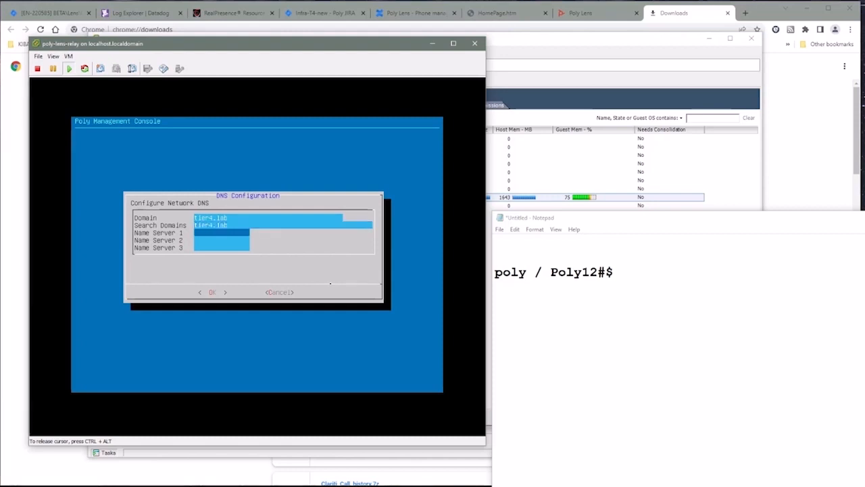
text(8.8.8.8)
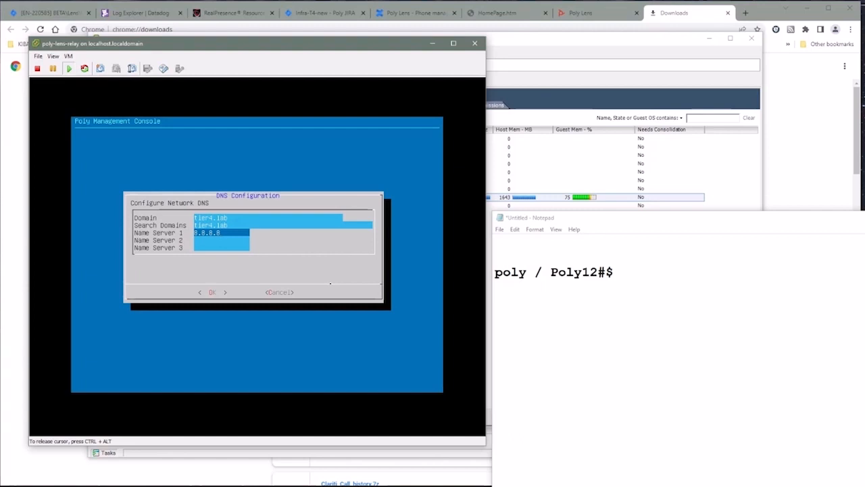
key(Tab)
key(Return)
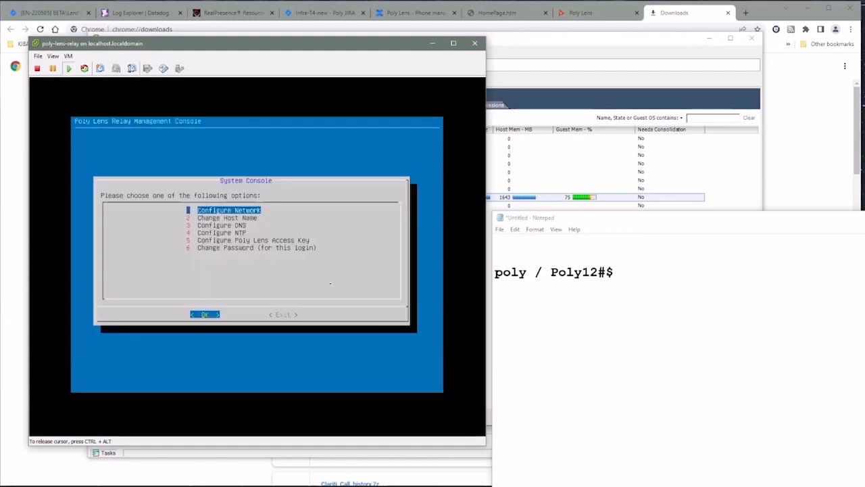
Step: Set the relay's NTP Server 1 to 192.168.0.1 and save it
key(Down)
key(Down)
key(Down)
key(Down)
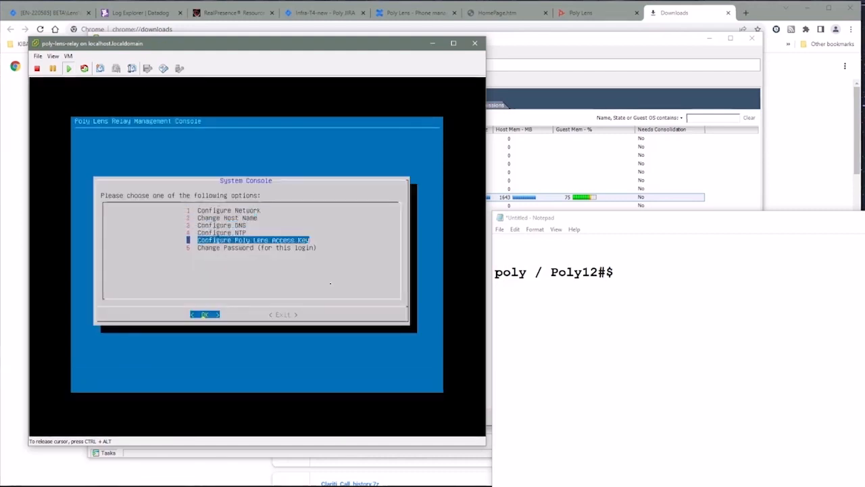
key(Up)
key(Return)
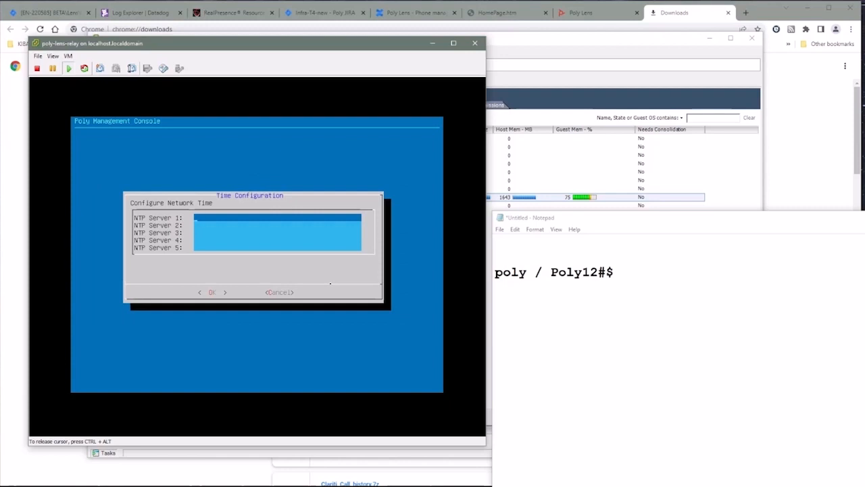
text(132.168.0.1)
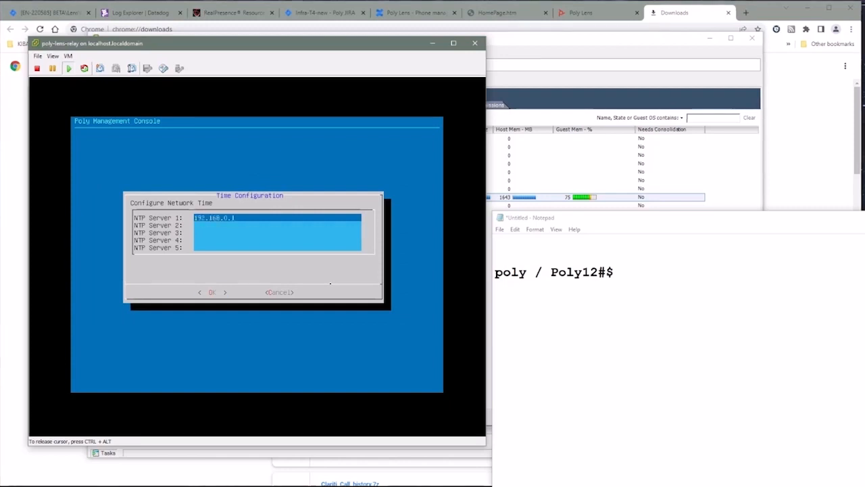
key(Tab)
key(Return)
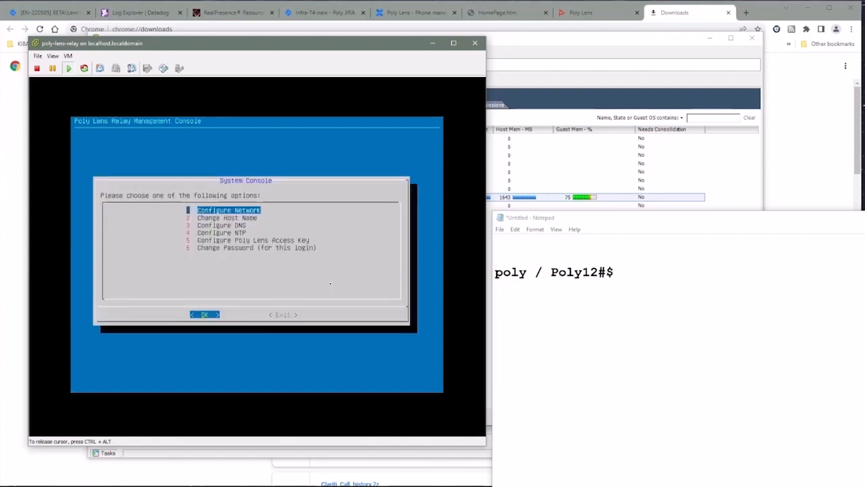
Step: Leave system configuration for the relay's main menu and move to Support Tools
key(ctrl+alt)
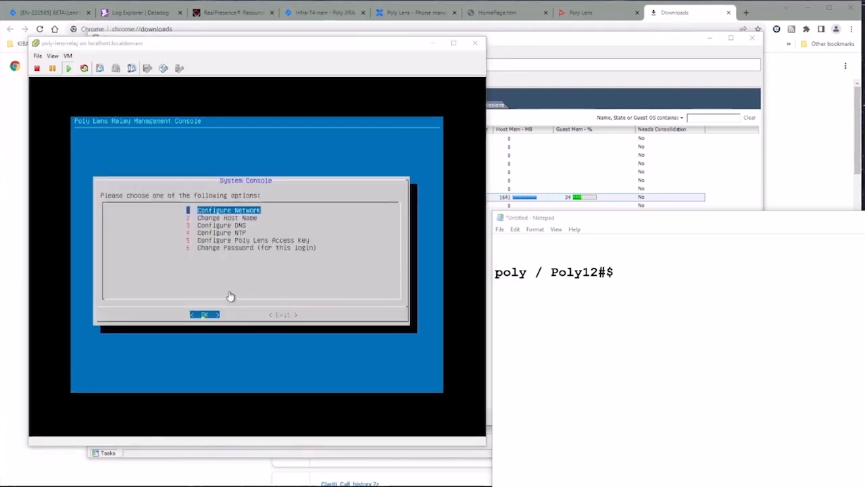
click(230, 282)
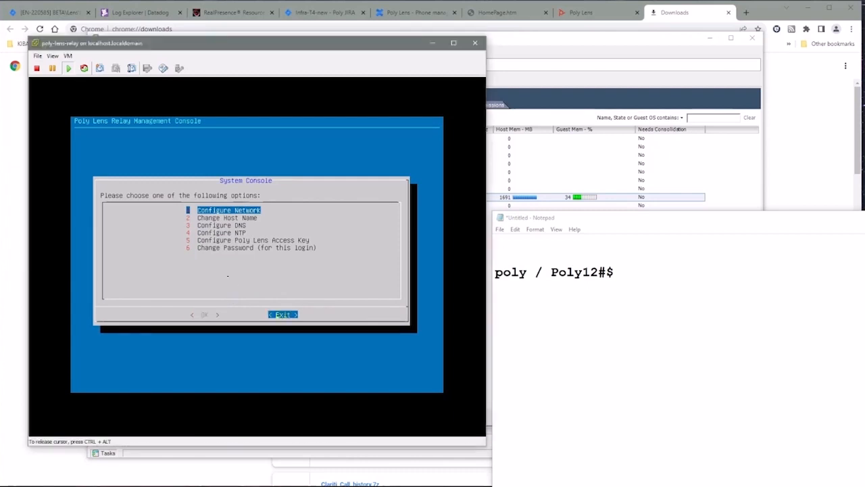
key(Escape)
key(Down)
key(Down)
key(Down)
key(Down)
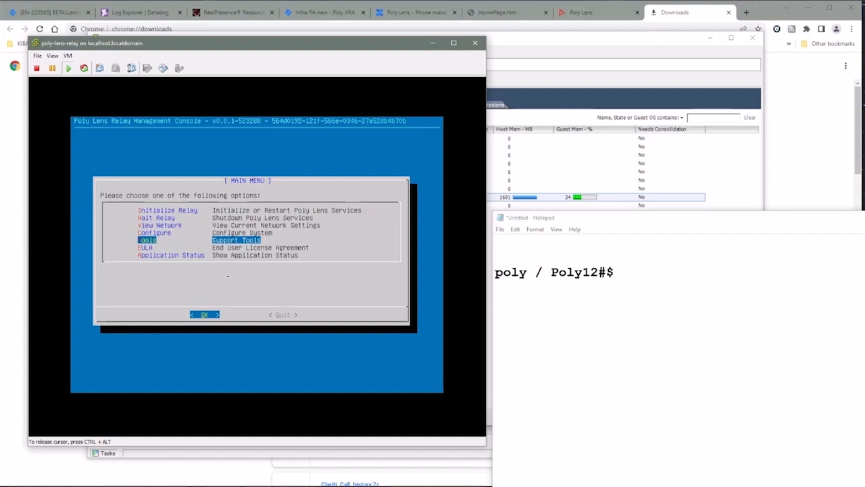
Step: Run the Connectivity test from Support Tools and scroll through its DNS and SSL results
key(Return)
key(Down)
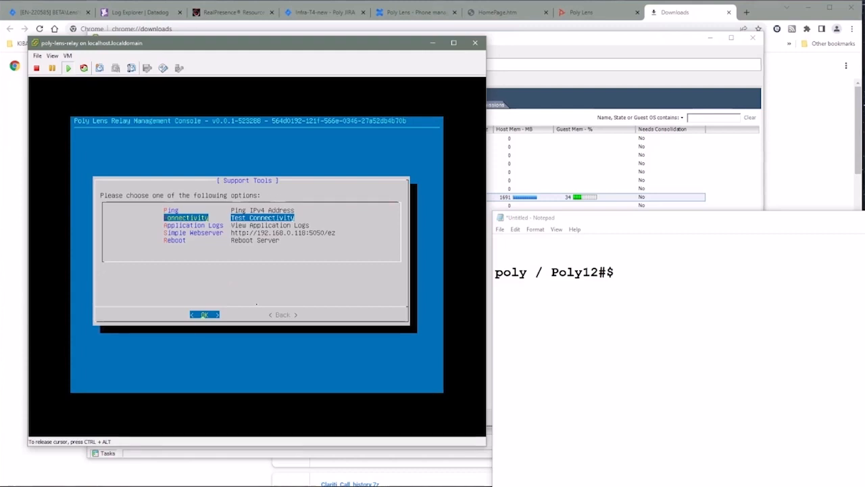
key(Return)
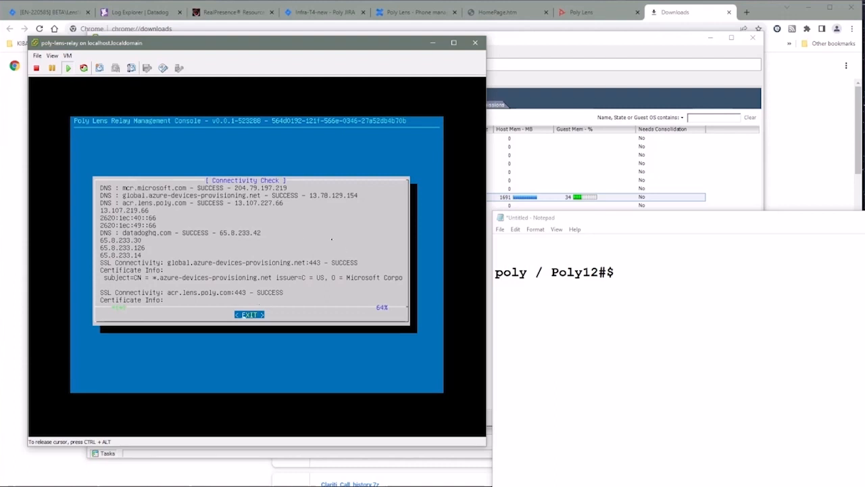
key(Down)
key(Down)
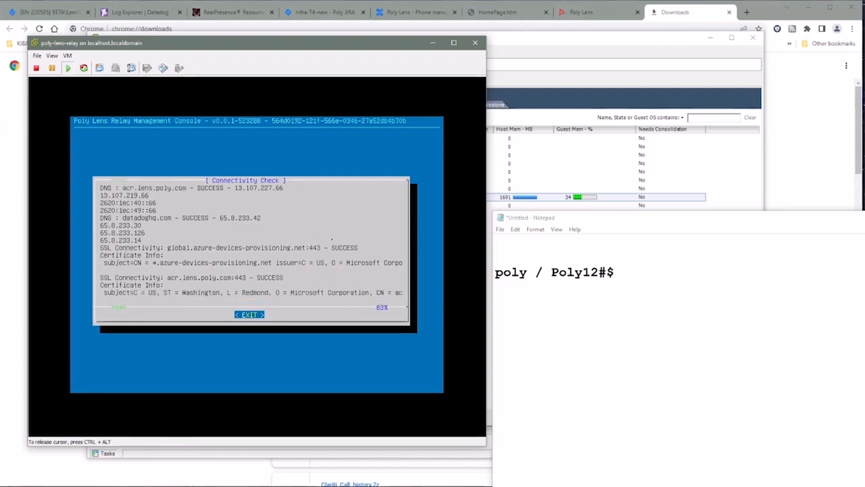
key(Up)
key(Up)
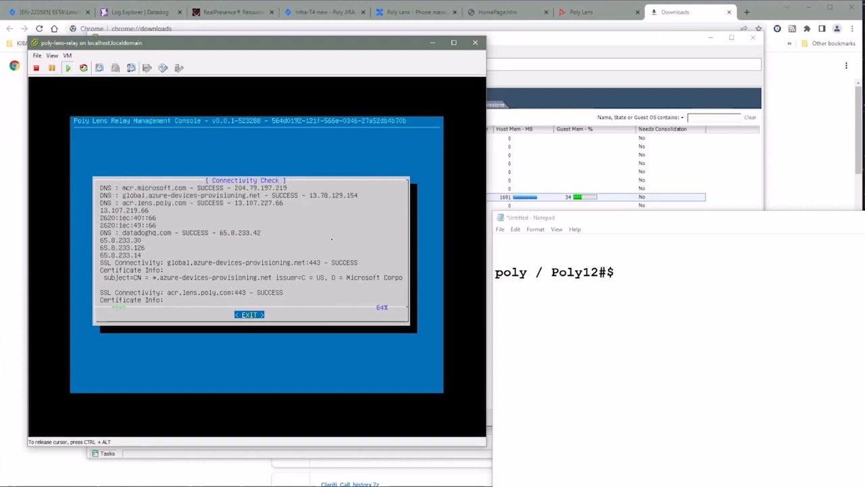
key(Down)
key(Down)
key(Down)
key(Down)
key(Down)
key(Down)
key(Down)
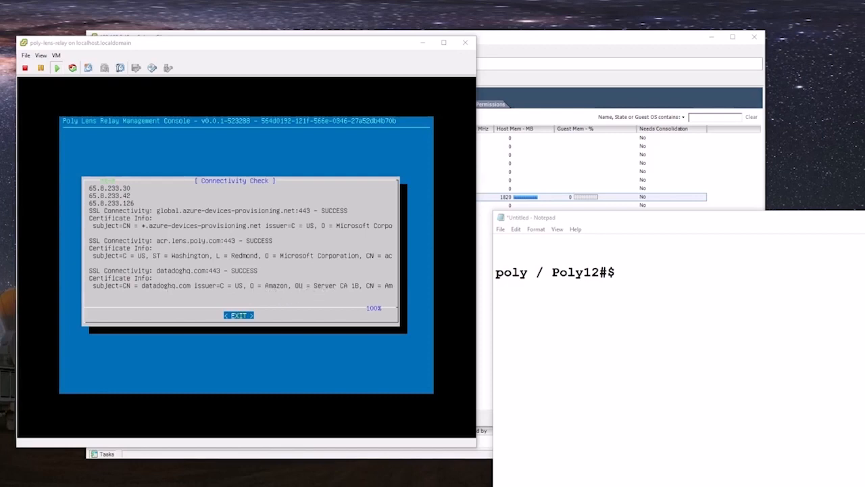
Step: Close the connectivity results and move to the Simple Webserver option
click(279, 267)
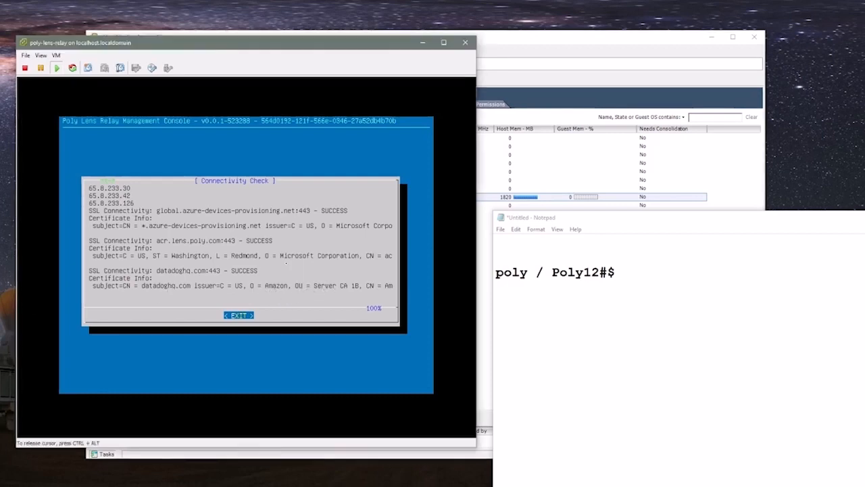
key(Return)
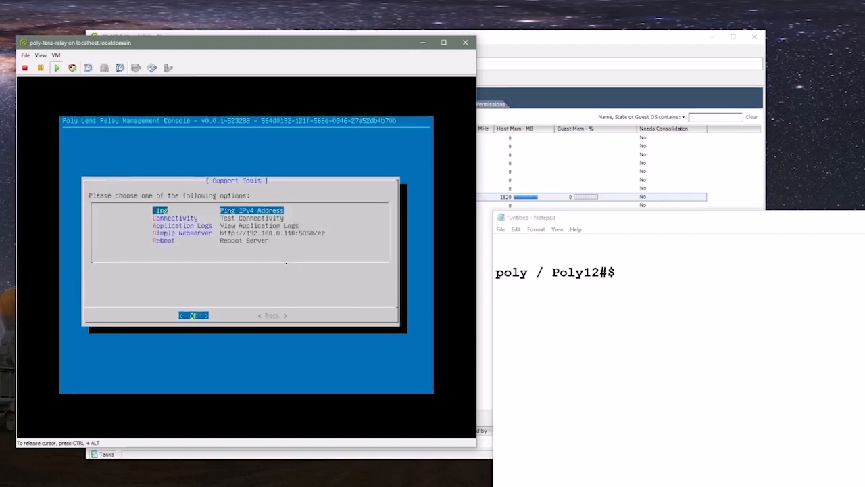
key(ctrl+alt)
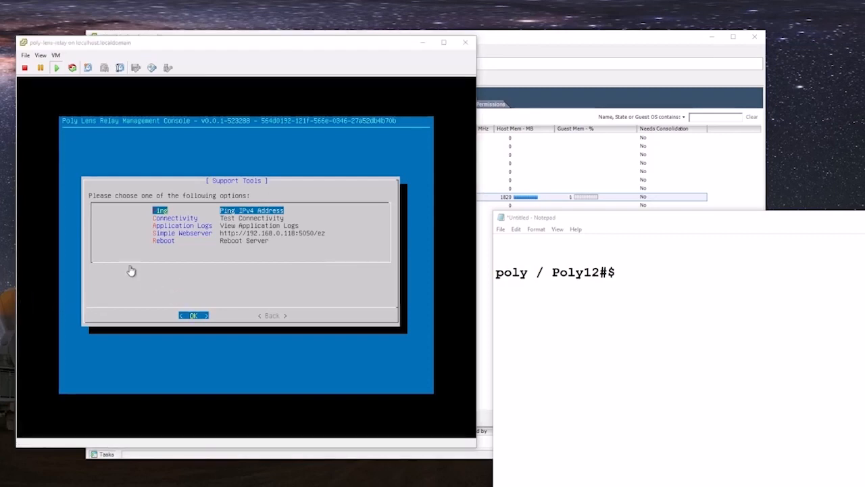
click(275, 277)
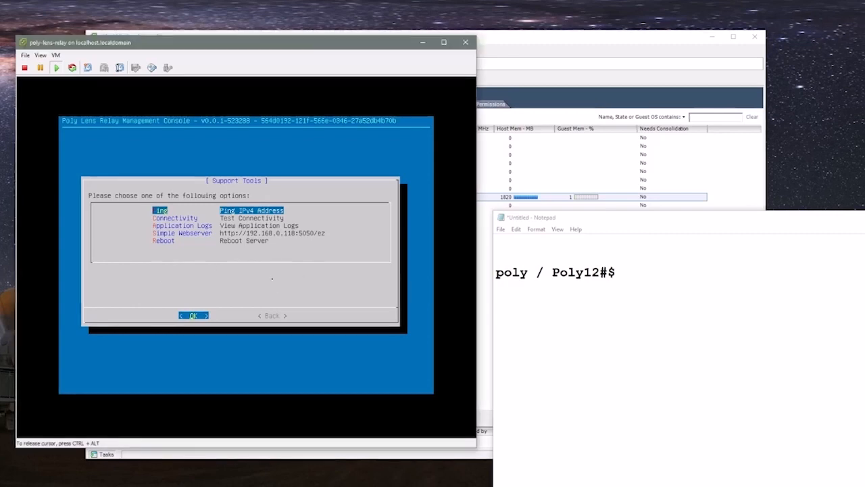
key(Down)
key(Down)
key(Down)
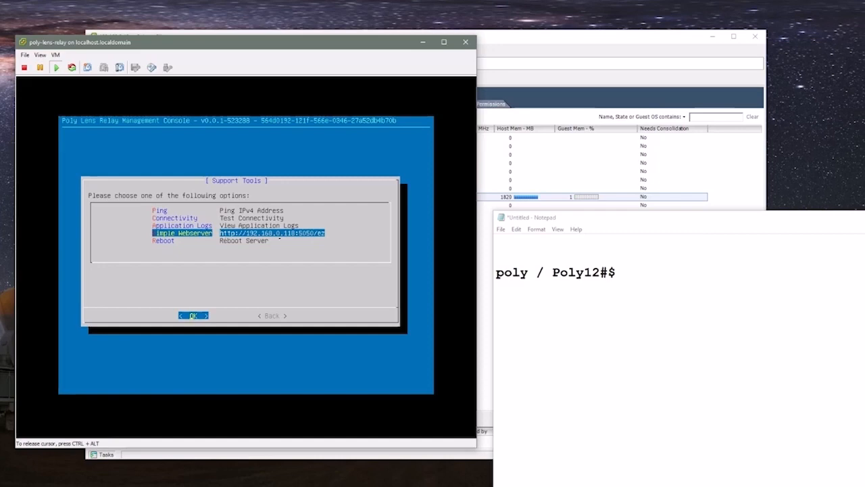
key(Return)
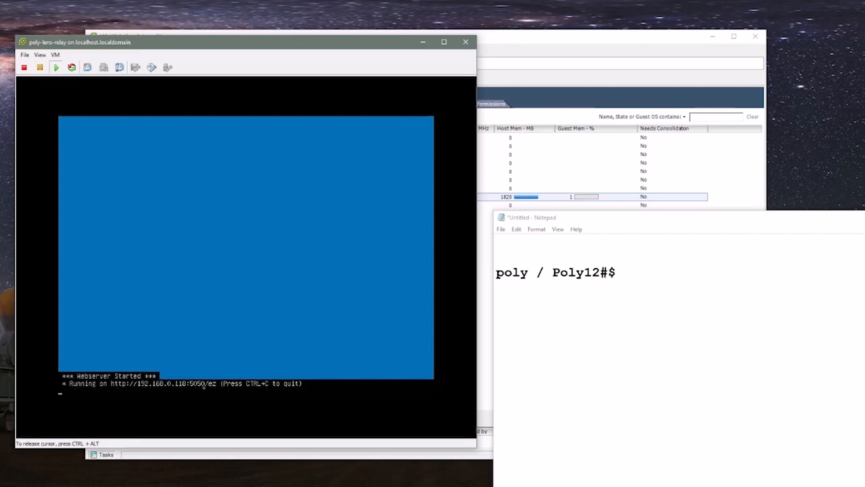
key(alt+Tab)
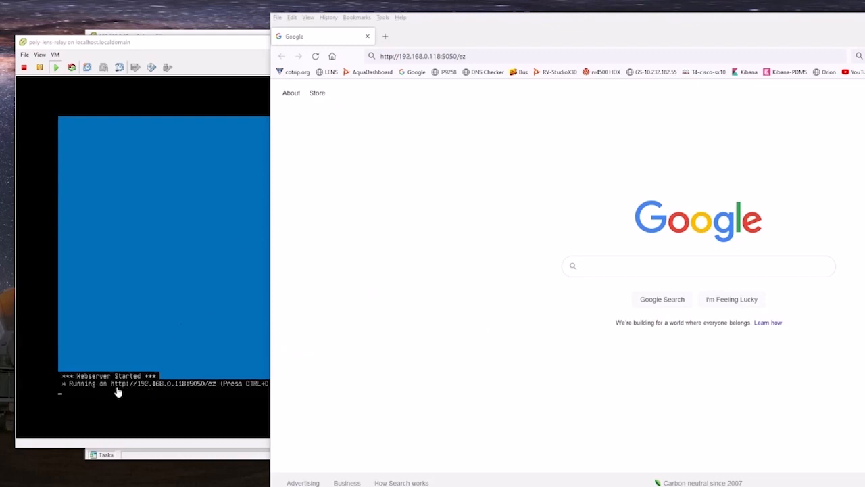
click(497, 56)
key(Return)
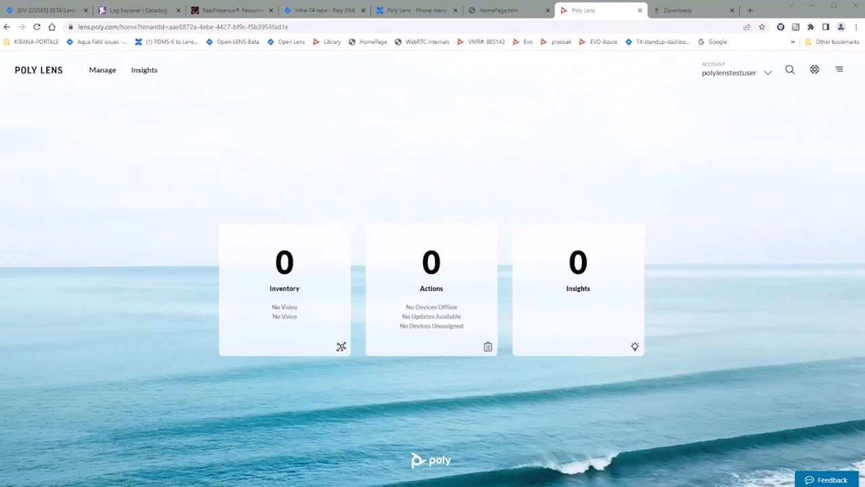
Step: Go to Manage Accounts, select the test user account, and open its Poly Lens Relay page
click(766, 73)
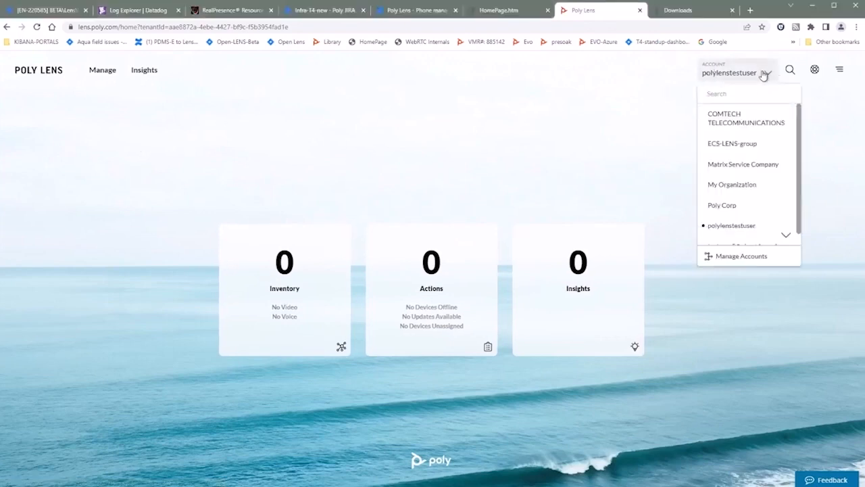
click(740, 263)
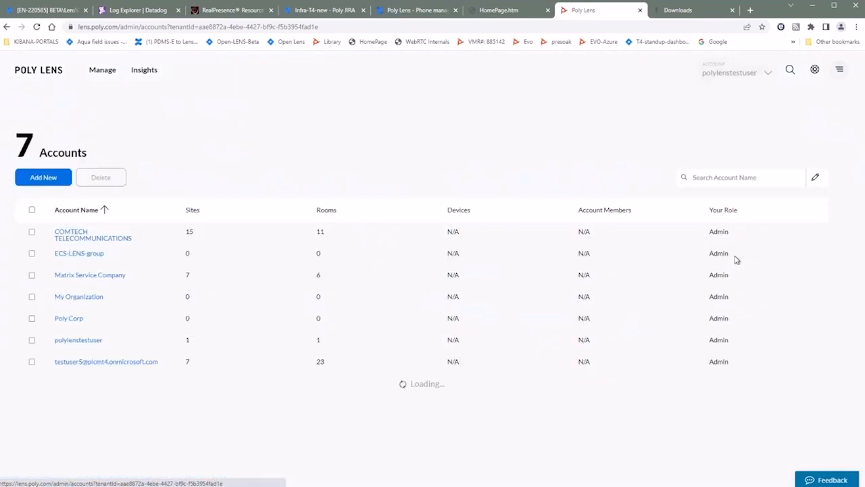
click(79, 341)
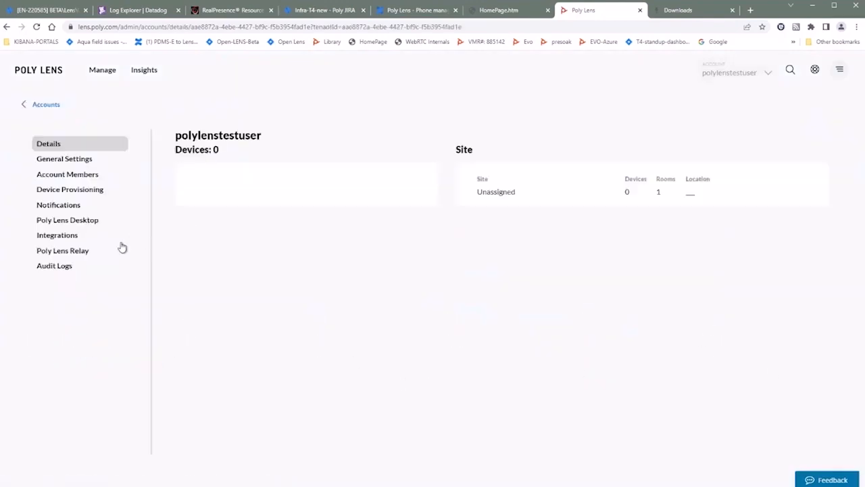
click(72, 254)
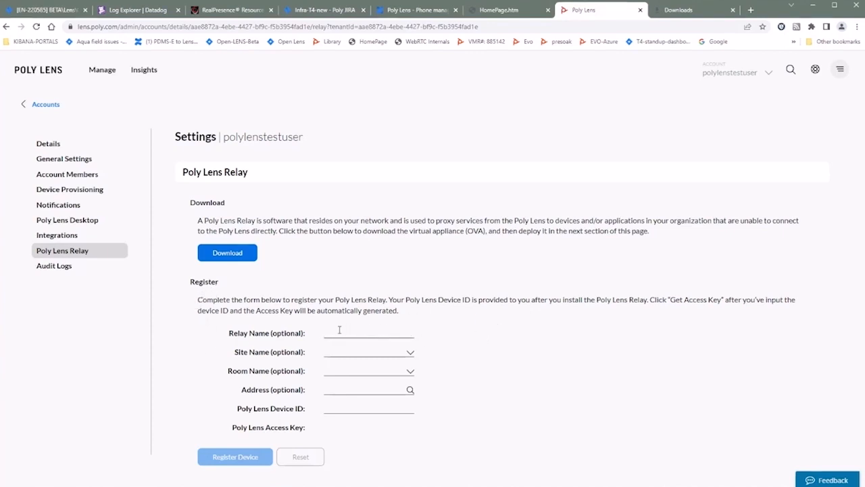
Step: Enter relay name lens-relay-test and paste the relay's copied Poly Lens Device ID
text(sens)
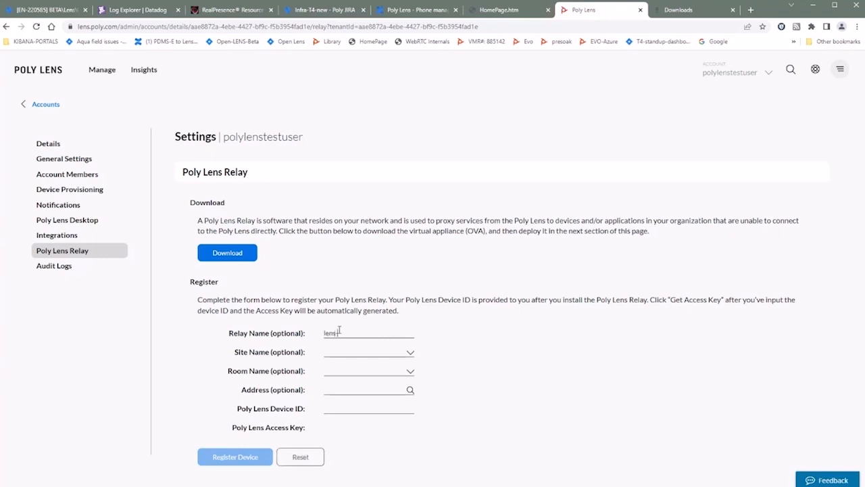
text(-relay-test)
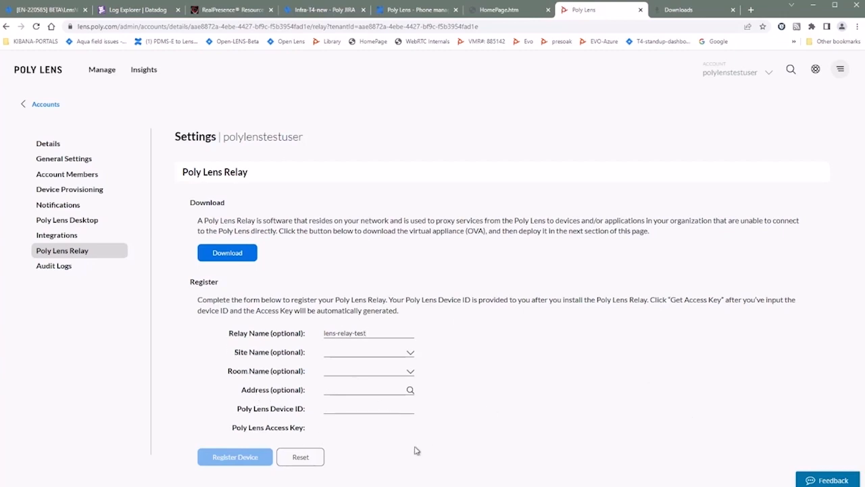
click(344, 407)
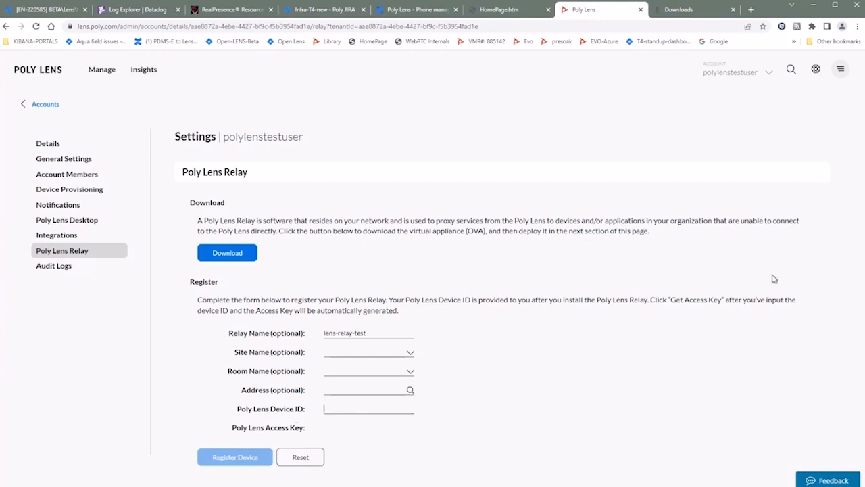
key(alt+Tab)
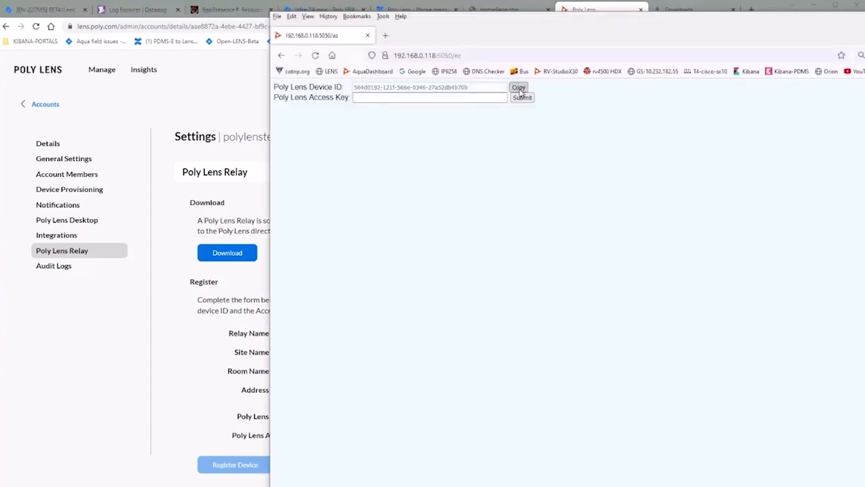
click(519, 90)
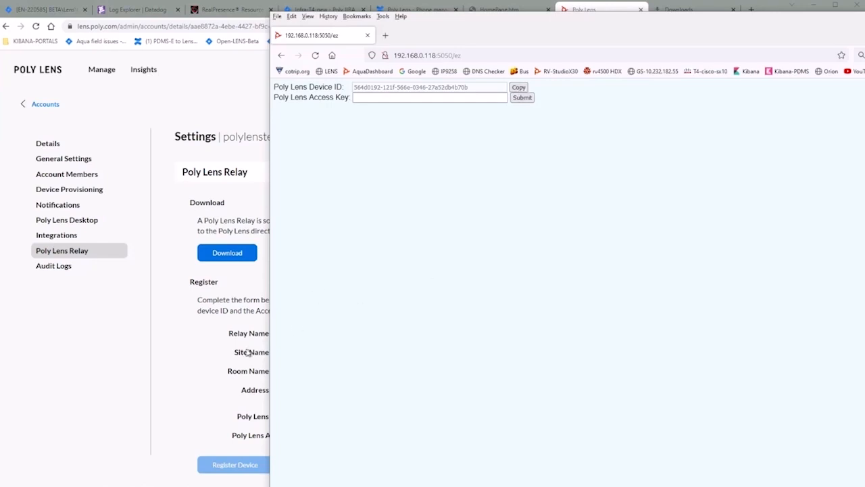
click(181, 353)
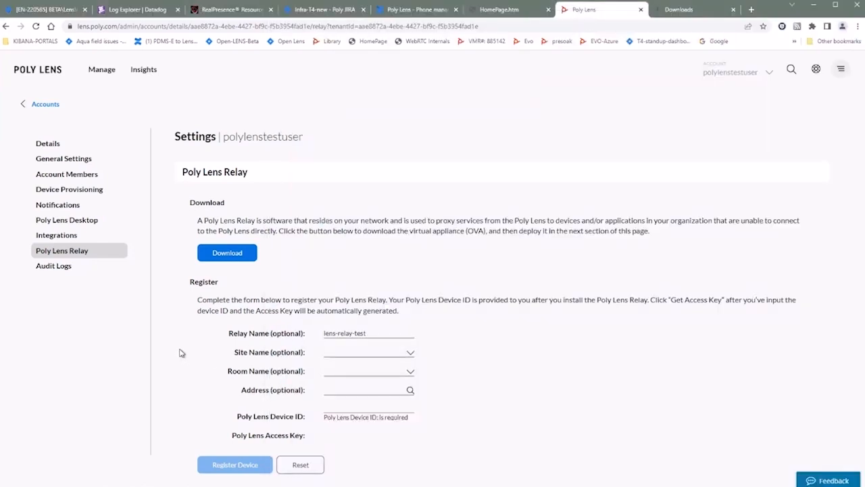
right_click(338, 408)
click(367, 332)
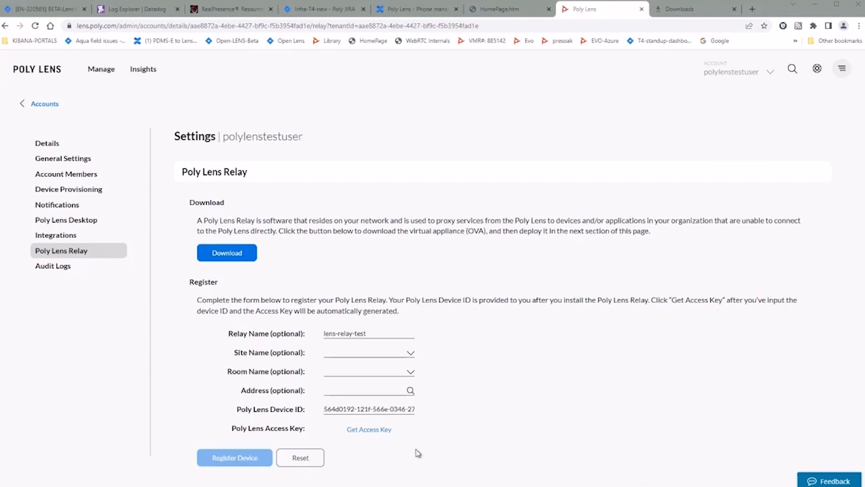
Step: Generate an access key, submit it on the relay's page, then register lens-relay-test
click(368, 433)
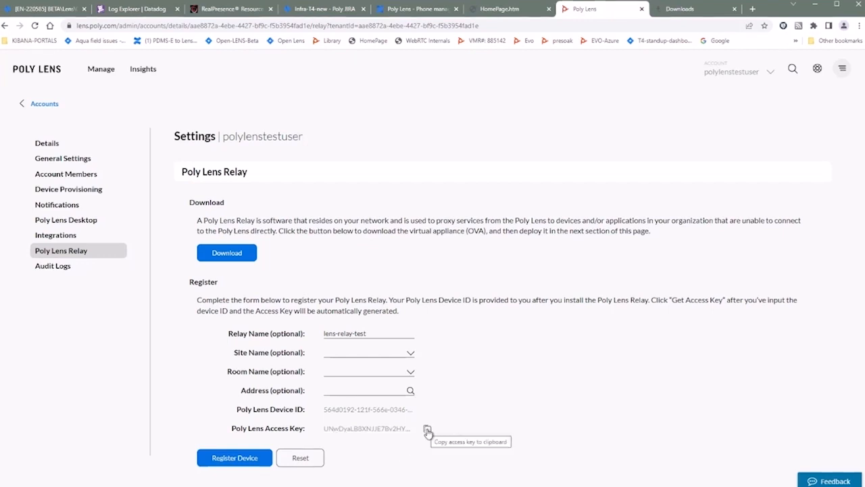
click(427, 431)
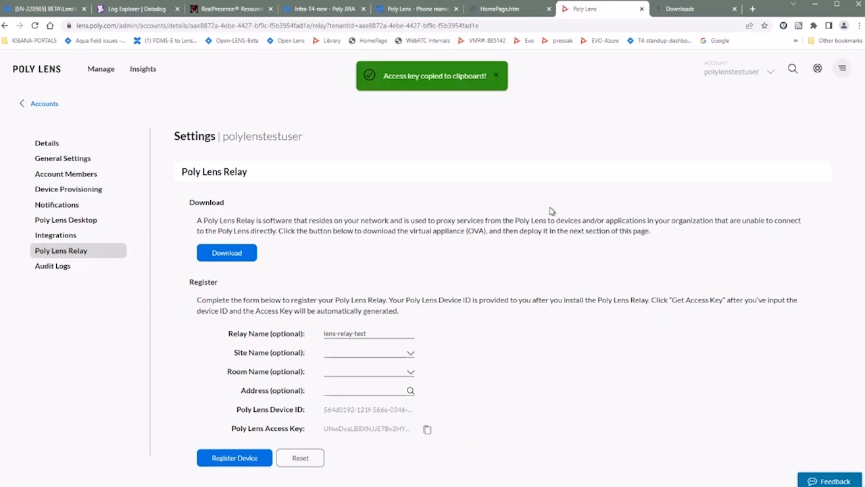
key(alt+Tab)
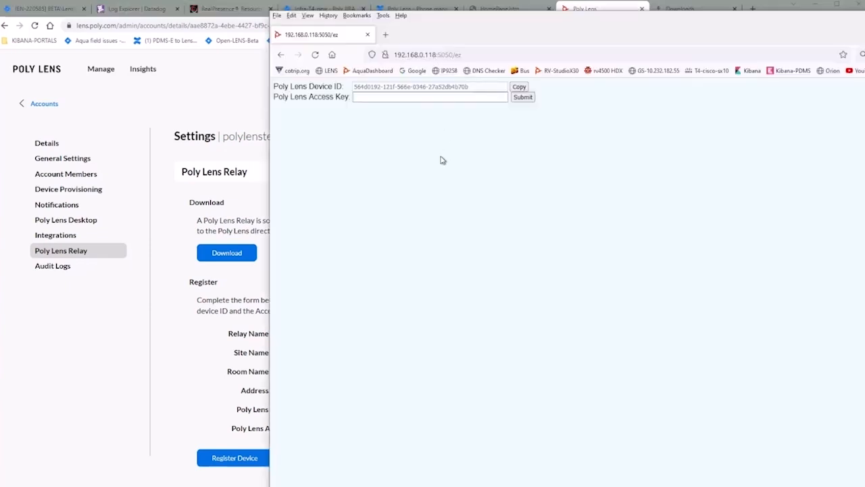
click(363, 98)
right_click(363, 98)
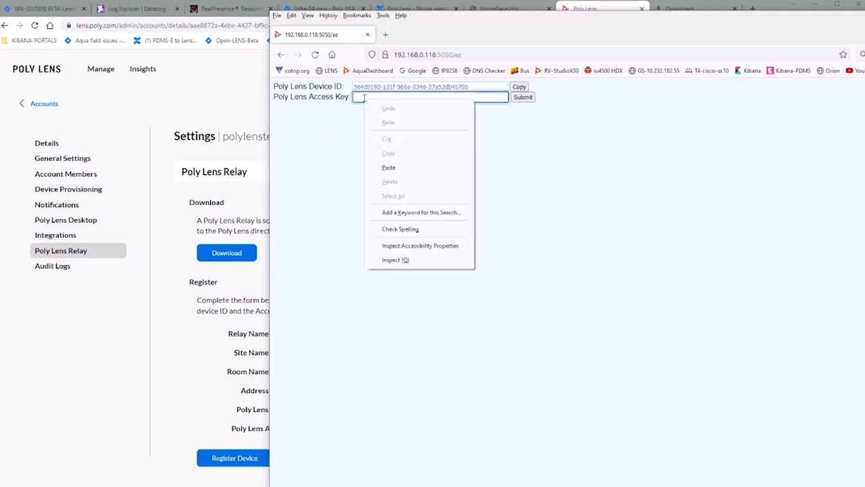
click(385, 167)
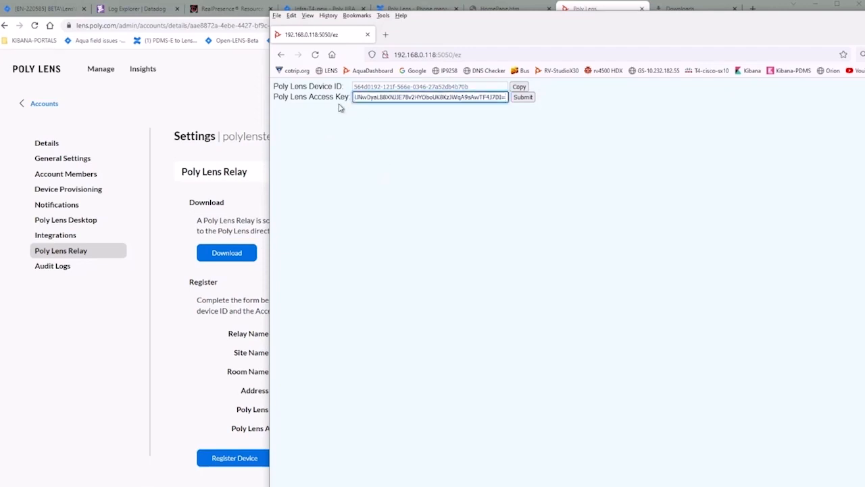
click(525, 99)
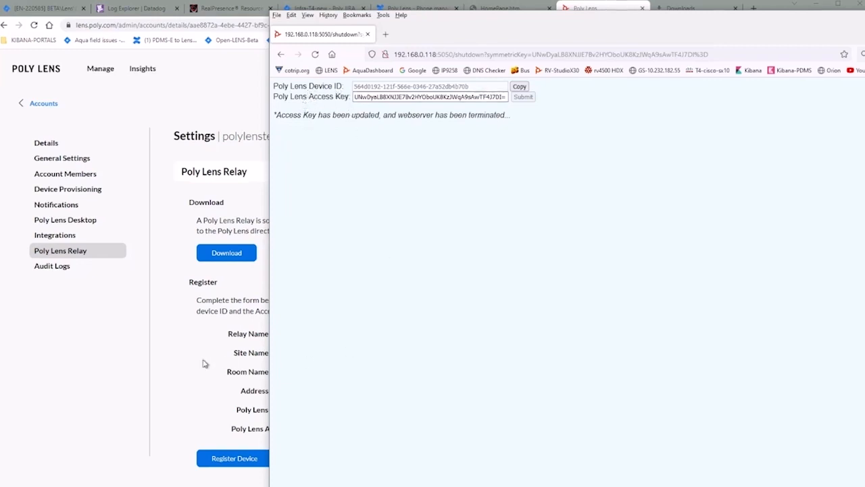
click(141, 381)
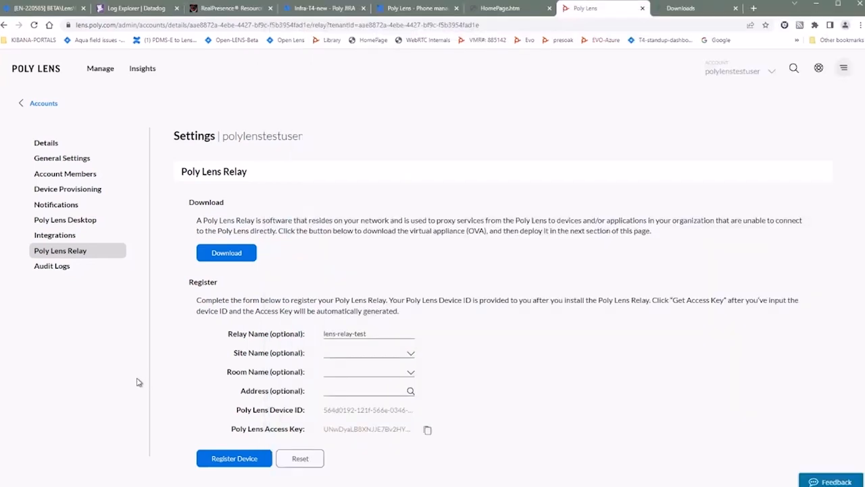
click(263, 459)
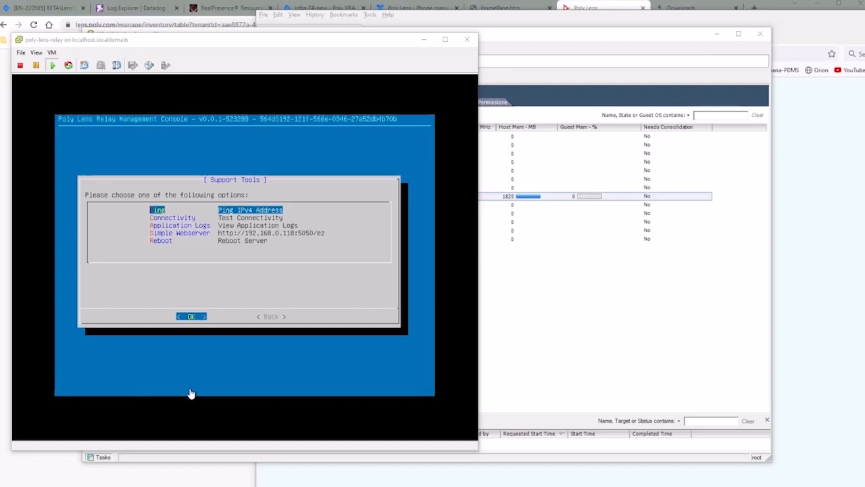
Step: Return to the relay's main menu and view Application Status
click(296, 295)
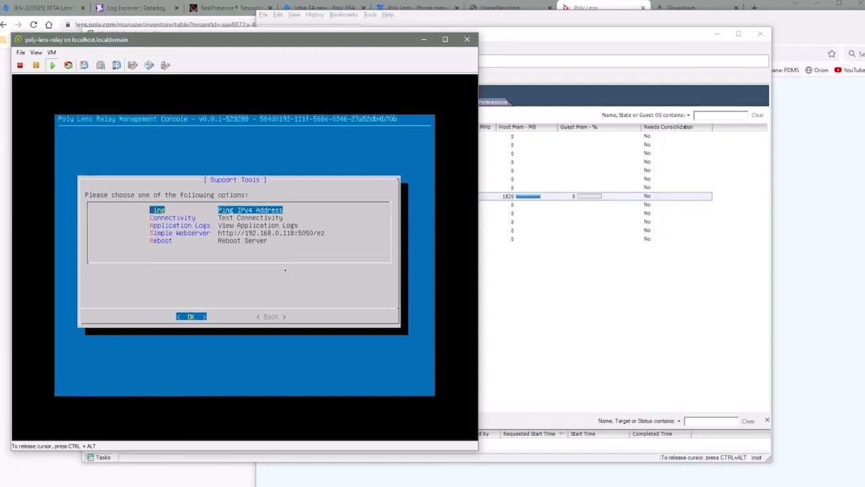
key(Tab)
key(Return)
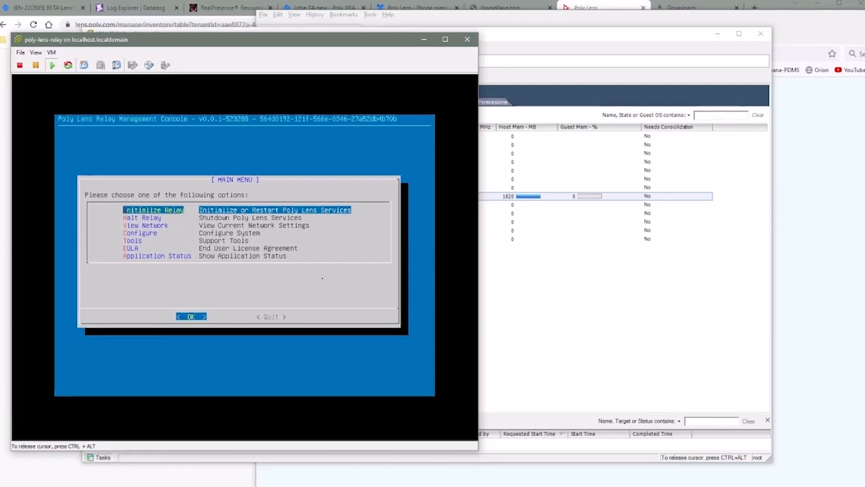
key(Return)
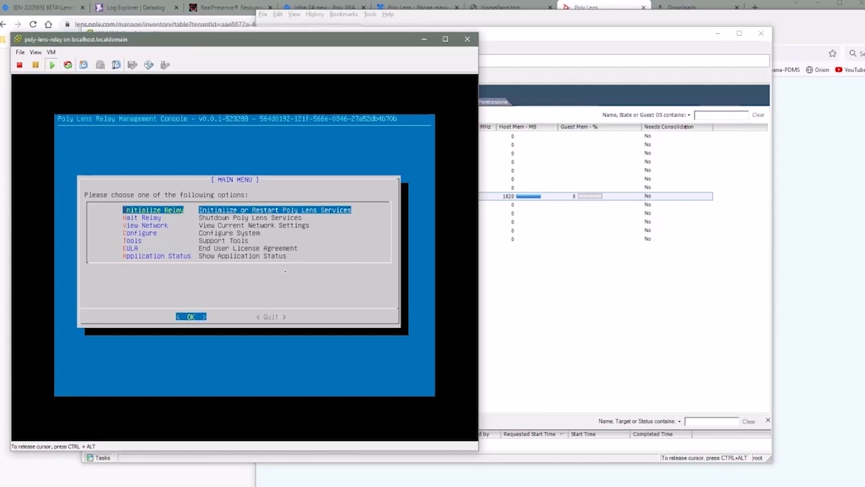
key(Down)
key(Down)
key(Down)
key(Down)
key(Down)
key(Down)
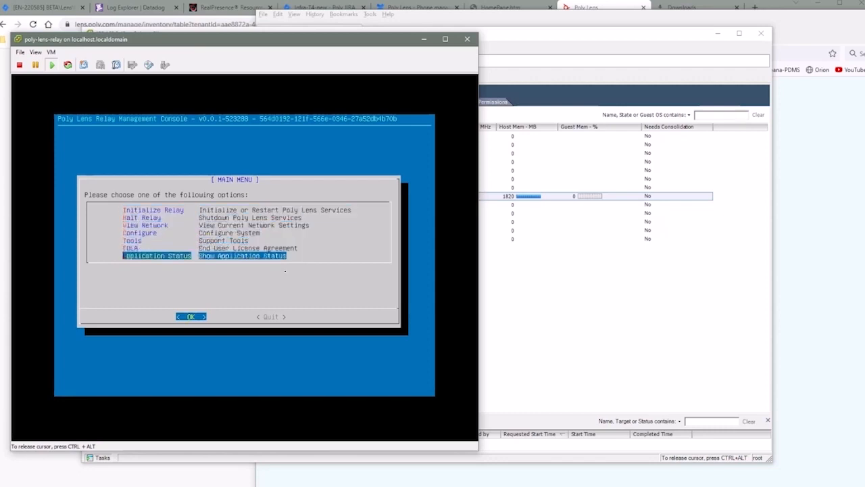
key(Return)
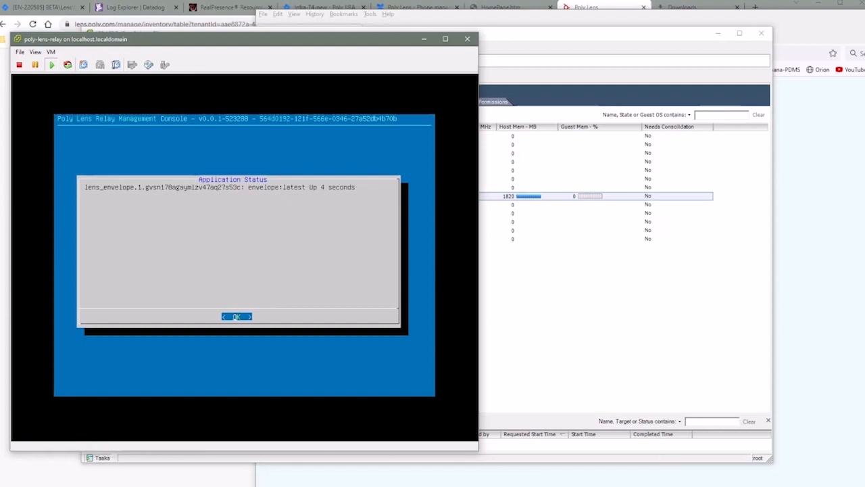
key(Return)
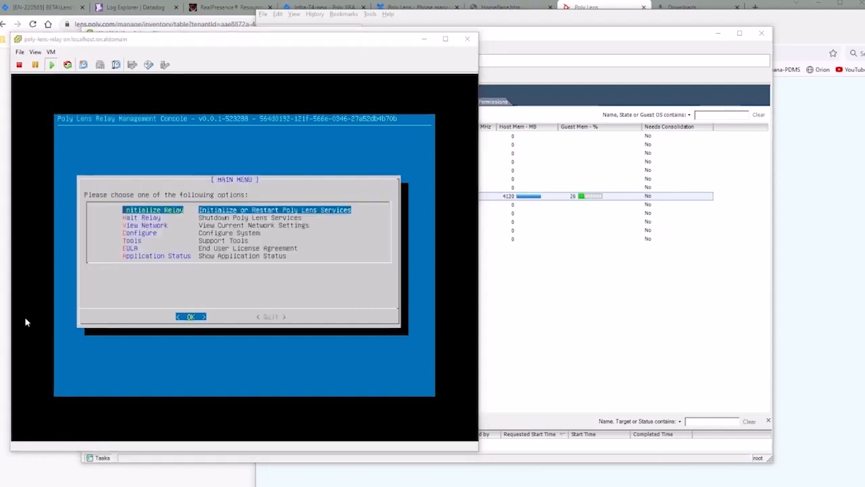
Step: Recheck Application Status to confirm edge services run alongside lens_envelope
click(306, 294)
key(Down)
key(Down)
key(Down)
key(Down)
key(Down)
key(Down)
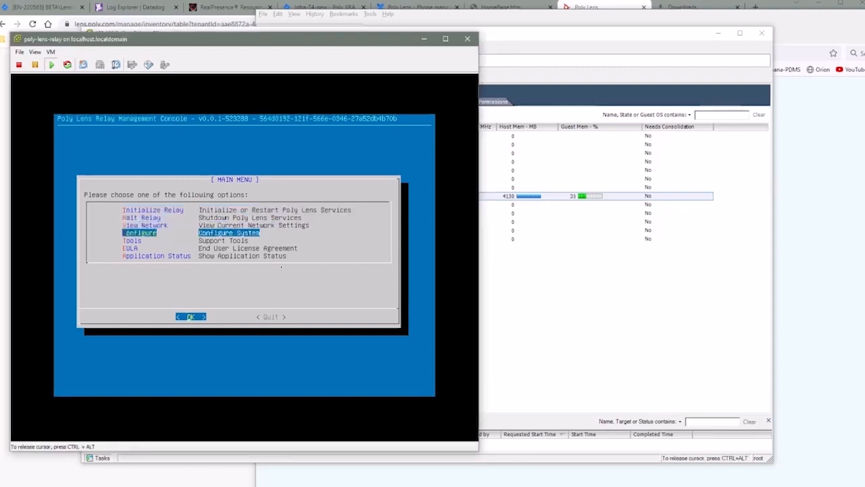
key(Return)
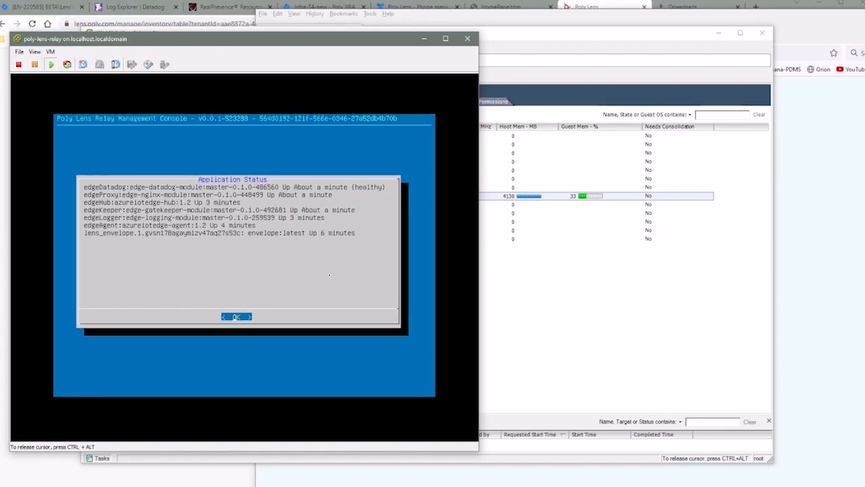
key(Return)
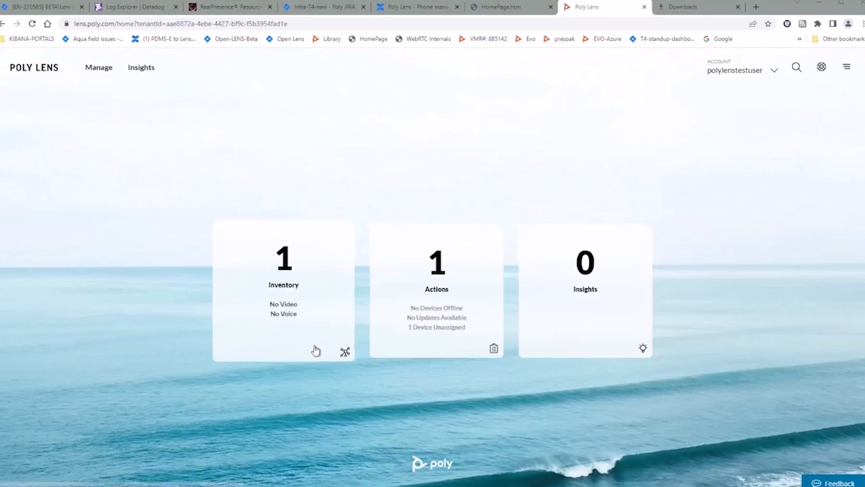
Step: Open lens-relay-test from Manage > Inventory and go to its Certificate settings
click(95, 67)
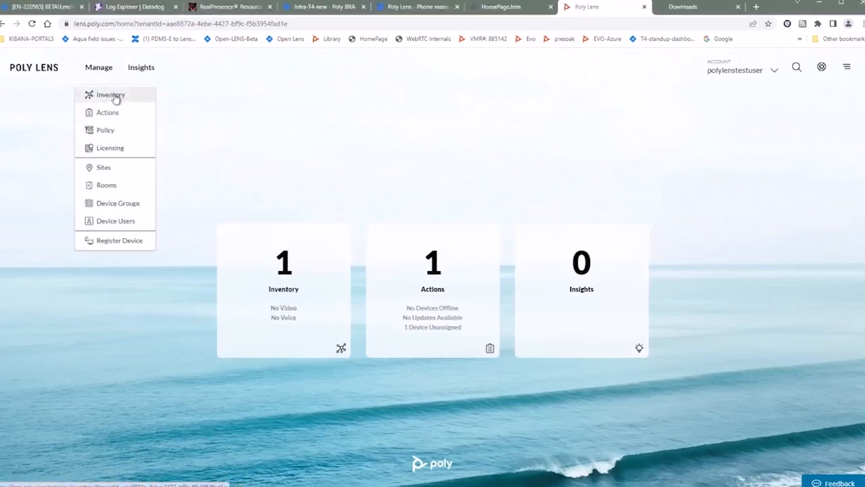
click(112, 97)
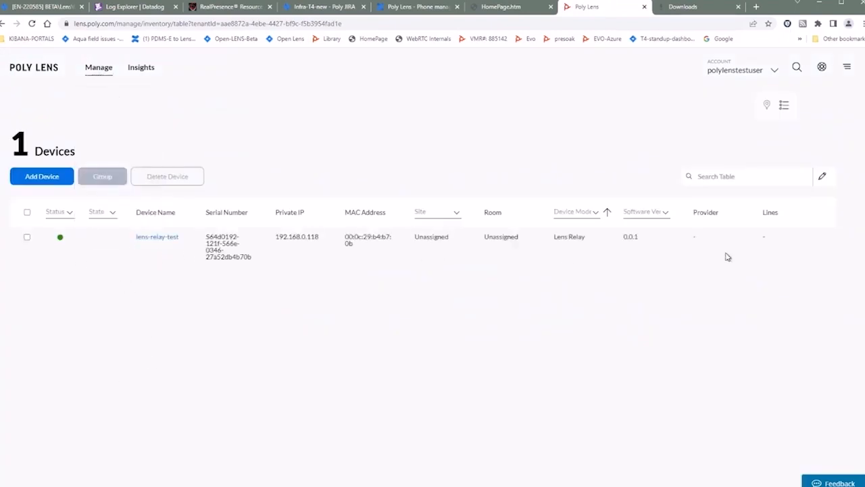
click(151, 238)
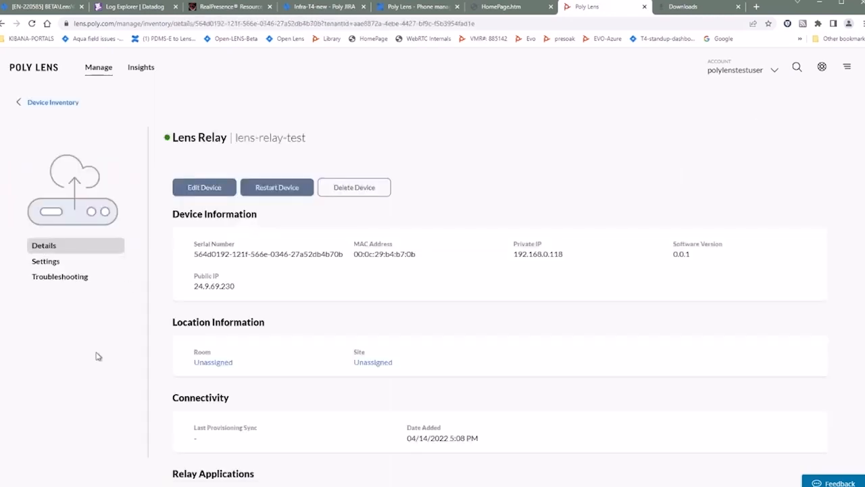
click(52, 265)
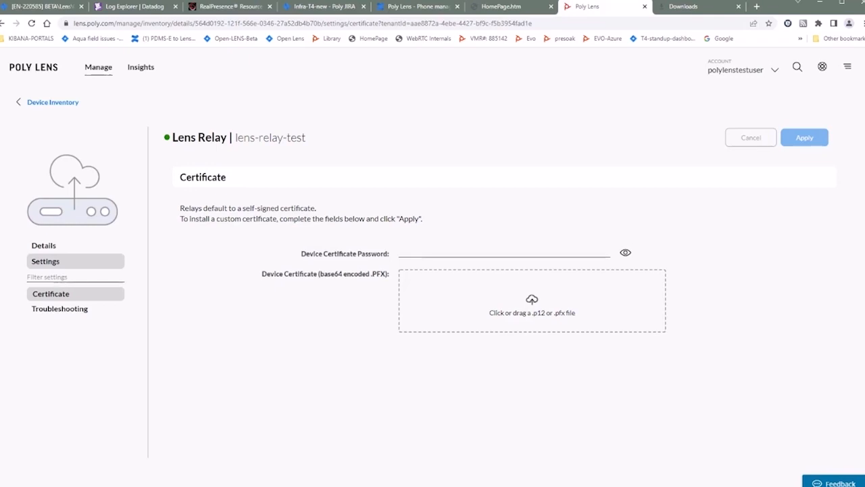
Step: Upload CA-certificate.pfx, enter the certificate password, and apply it
drag(156, 269, 522, 306)
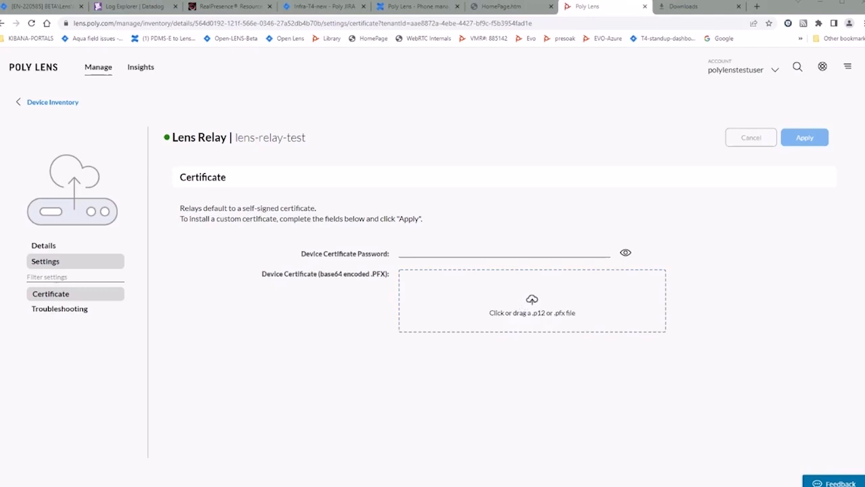
drag(250, 231, 546, 299)
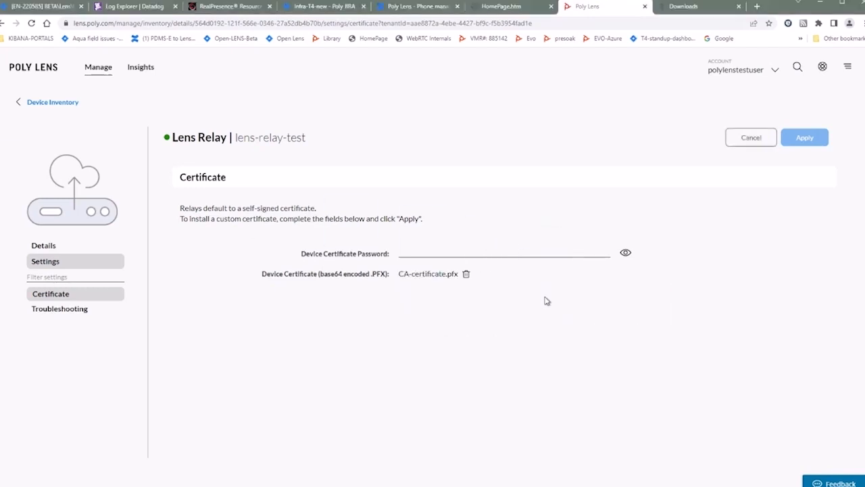
click(403, 252)
text(••••••)
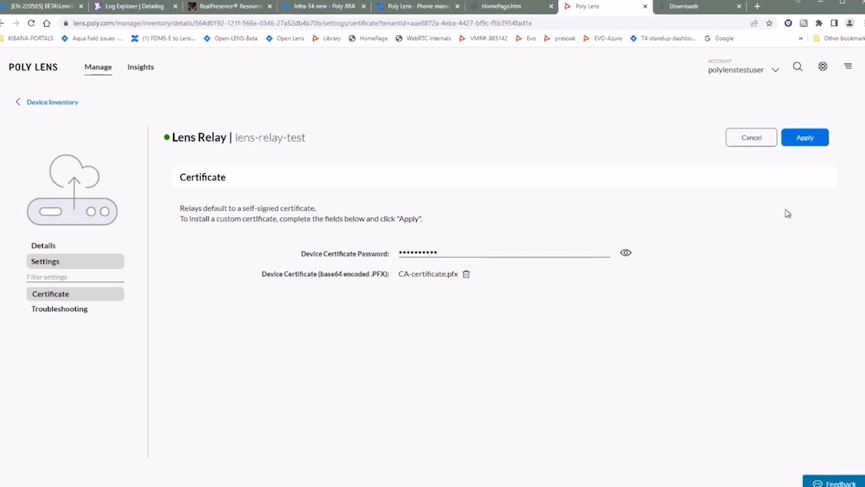
click(805, 138)
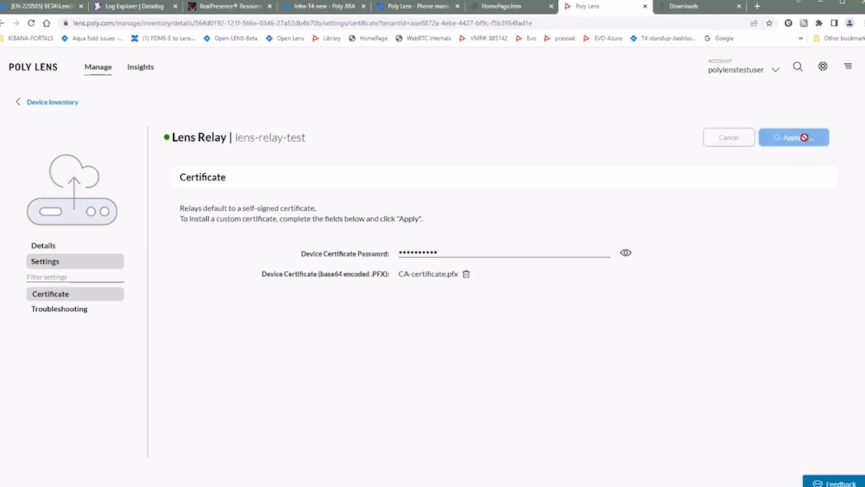